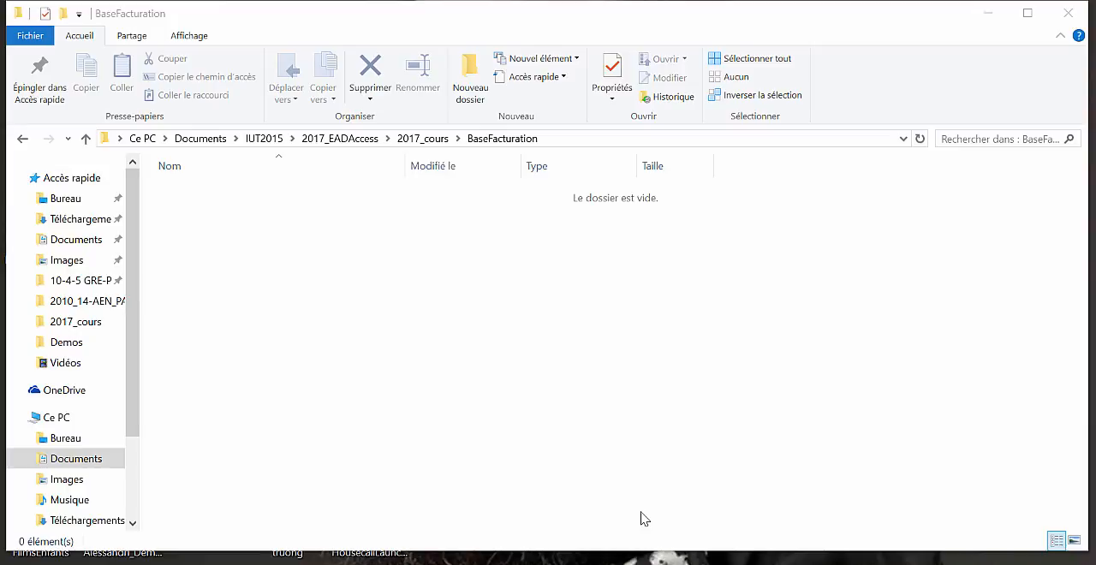
- Create a new Microsoft Access database in the BaseFacturation folder and name it Facturation
right_click(418, 298)
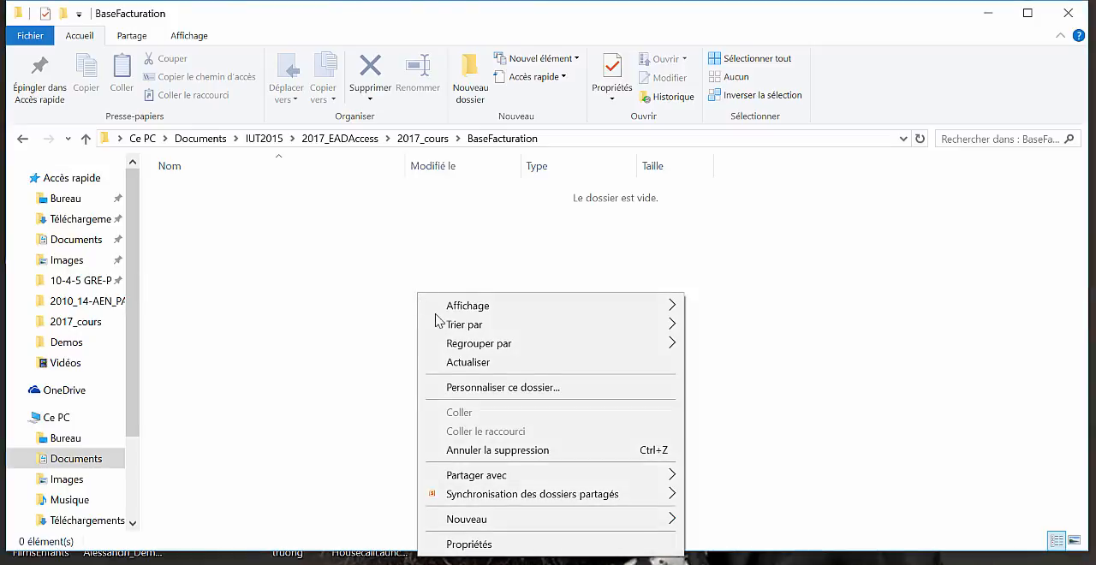
mouse_move(504, 522)
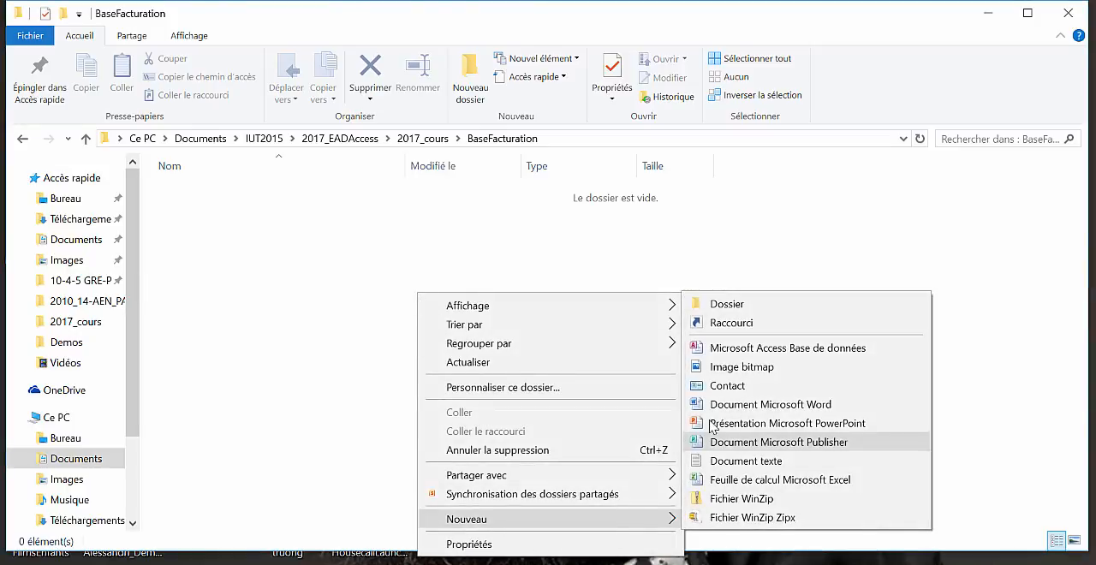
click(712, 347)
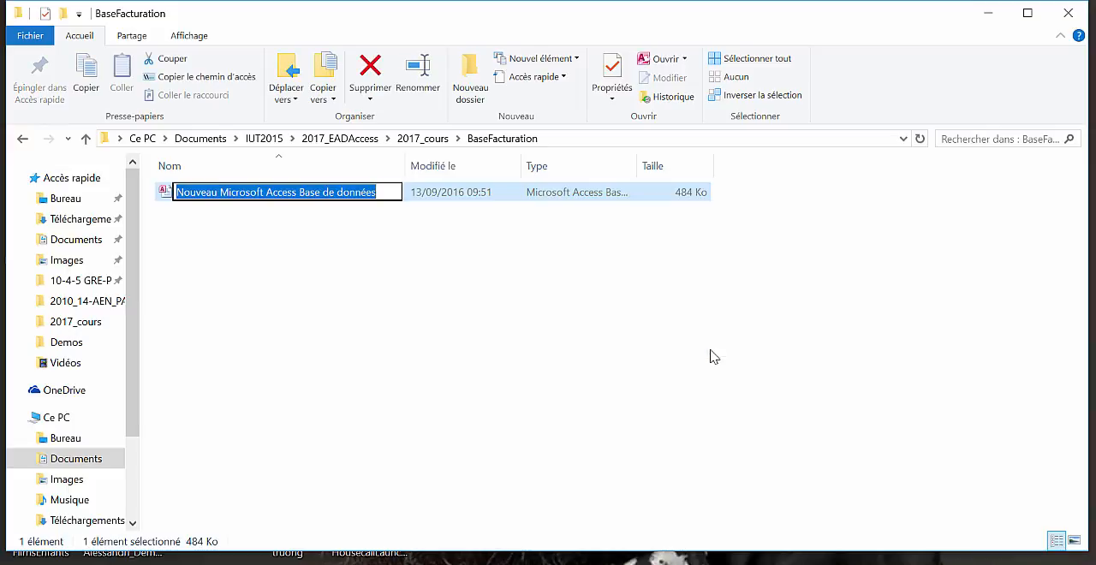
text(Factu)
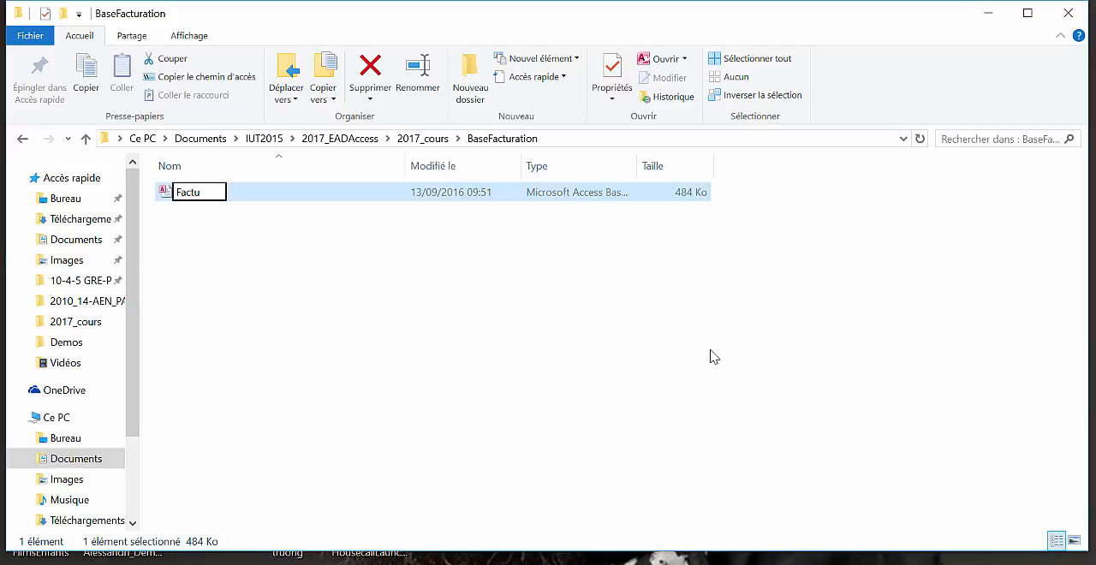
text(ration)
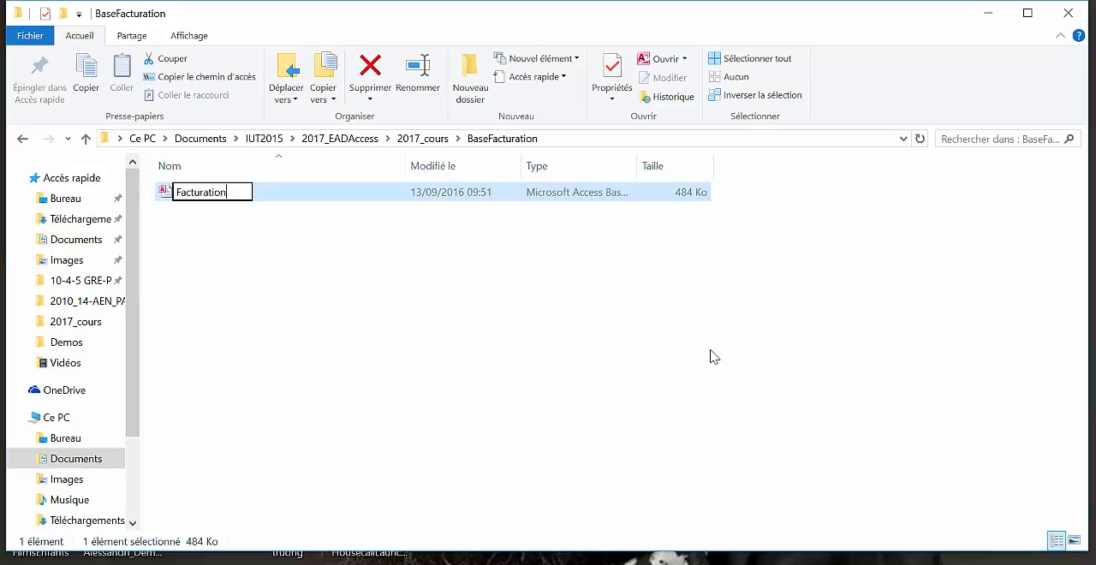
key(Return)
key(Return)
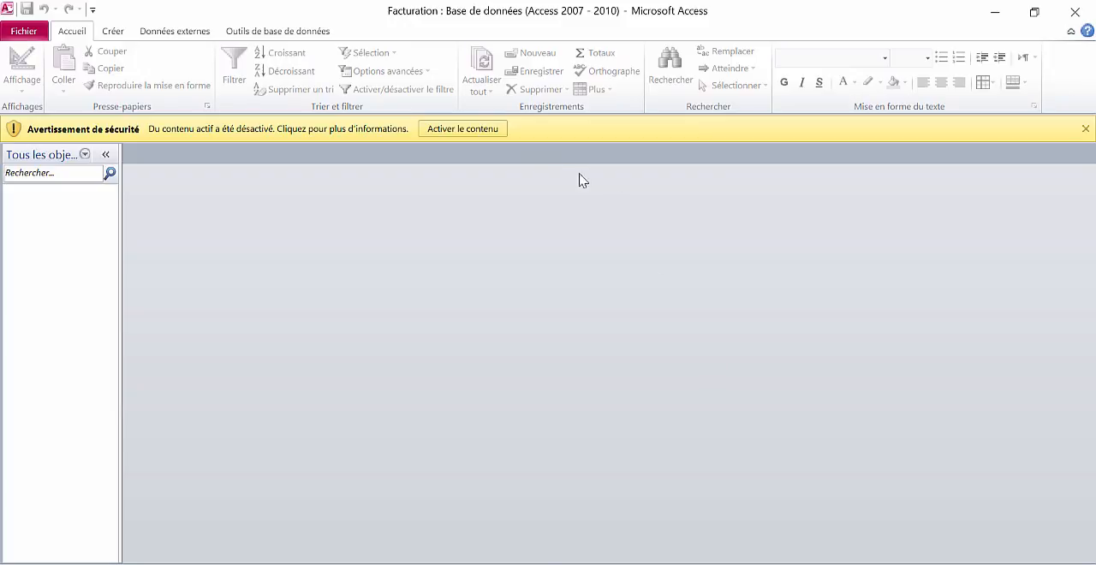
- Open the Facturation database and enable its active content
click(492, 129)
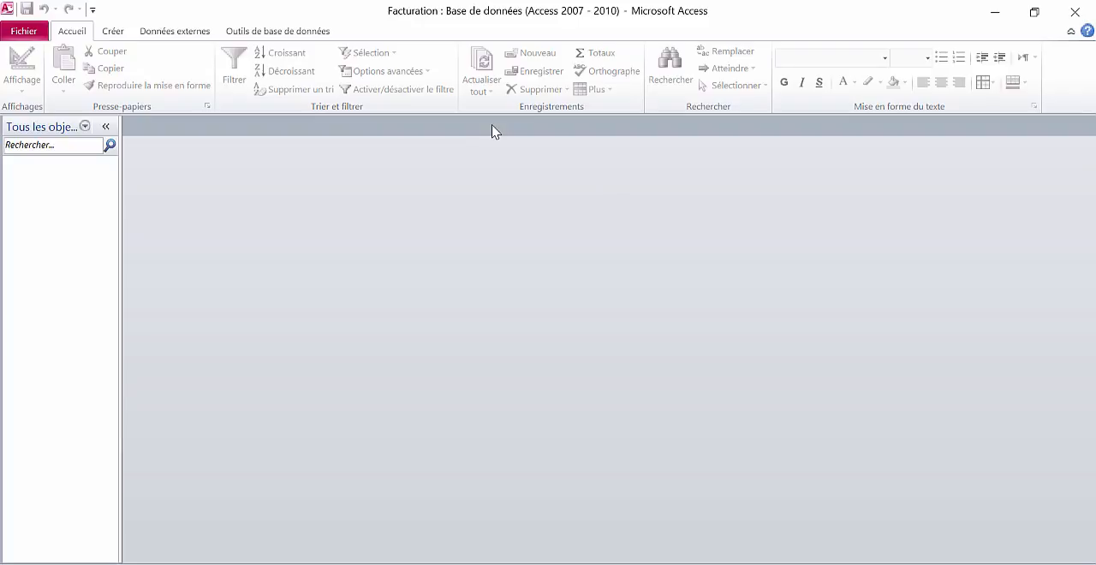
- Start a new table in design view with the field CODCLI as a NuméroAuto primary key
click(115, 32)
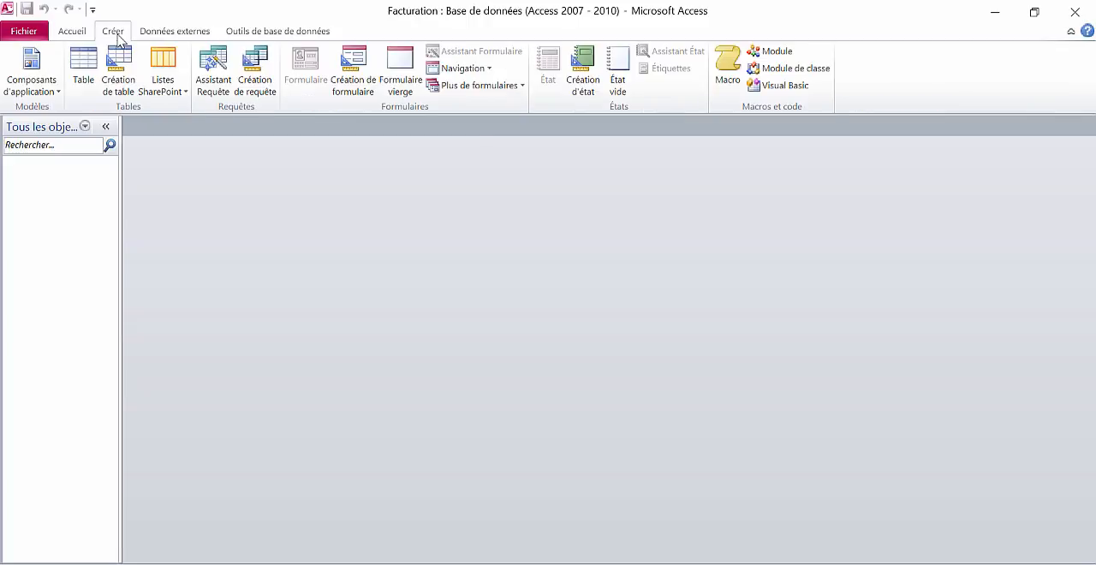
click(117, 88)
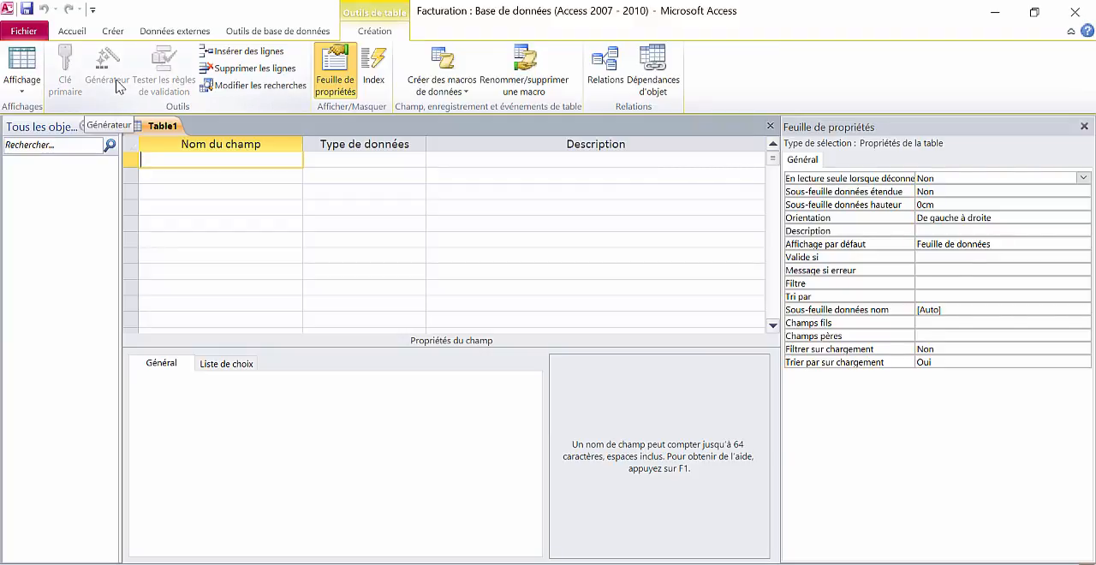
text(CODCLI)
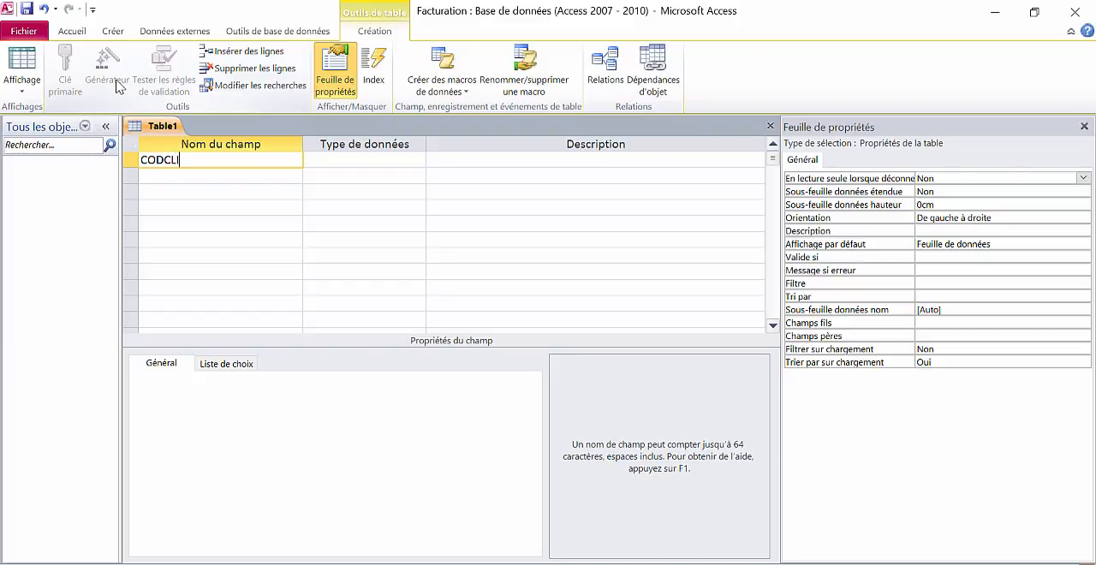
key(Tab)
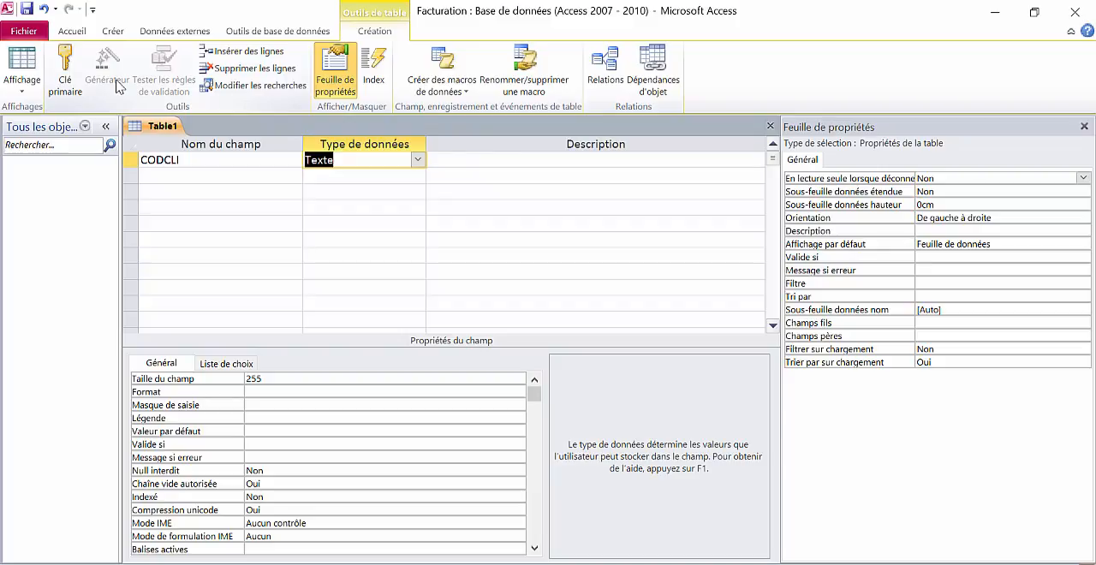
click(417, 160)
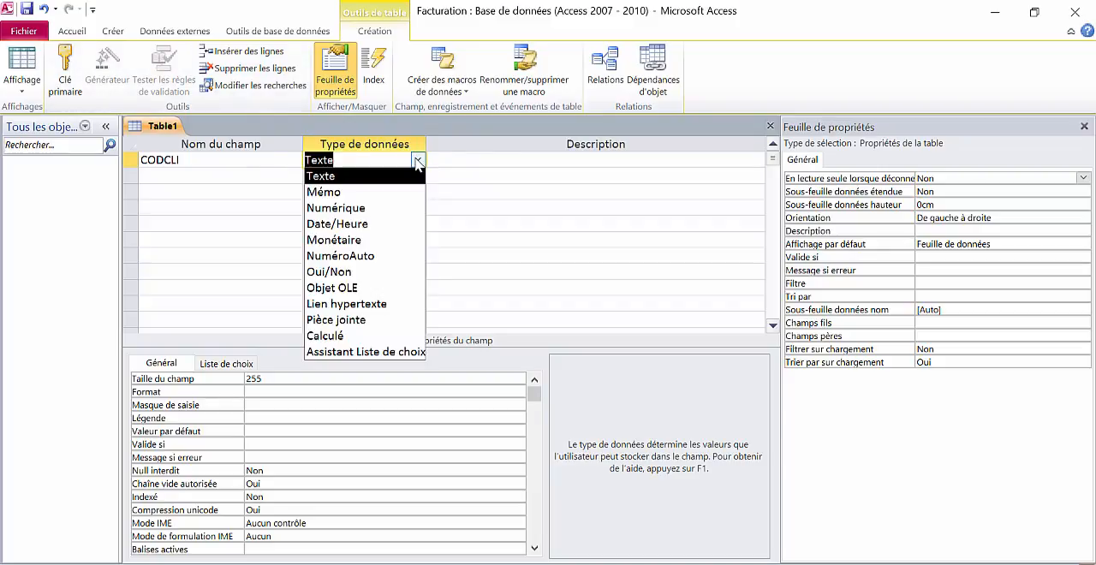
click(389, 256)
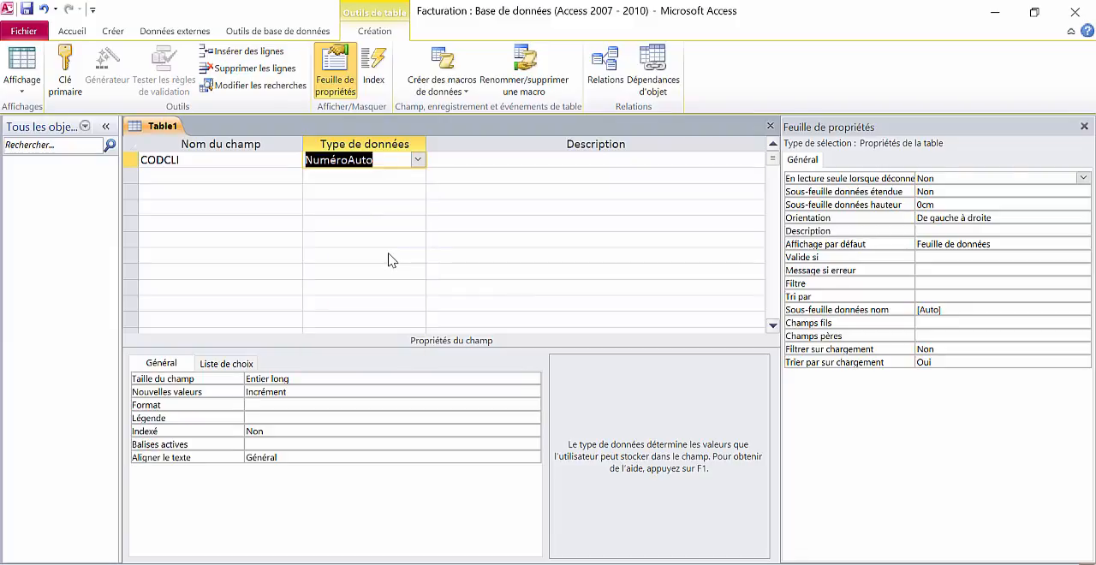
click(75, 79)
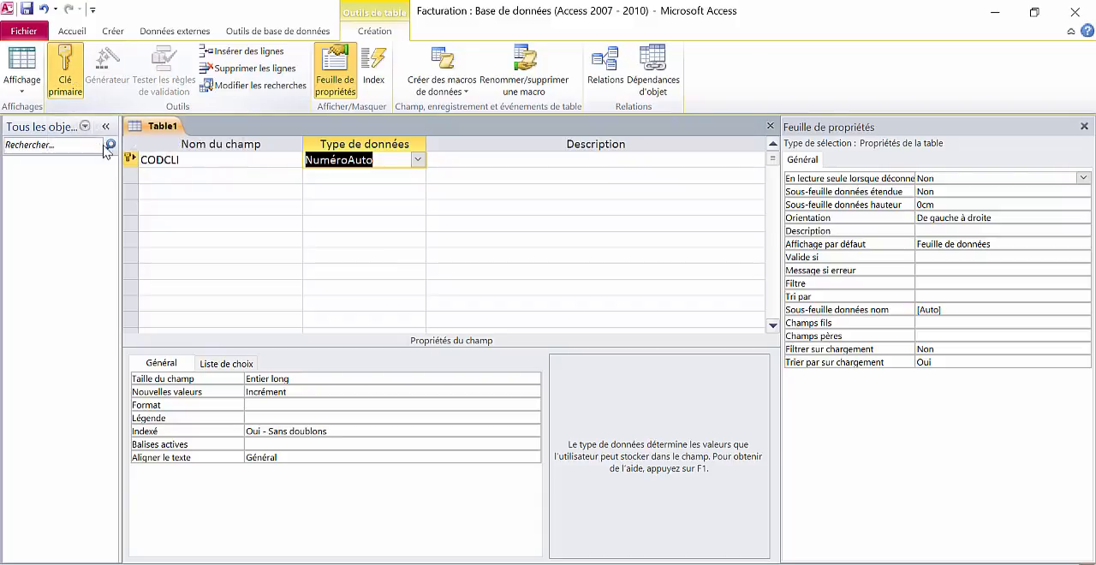
- Add the text field NOMCLI below CODCLI and set its field size to 30
click(166, 177)
text(NOMCLI)
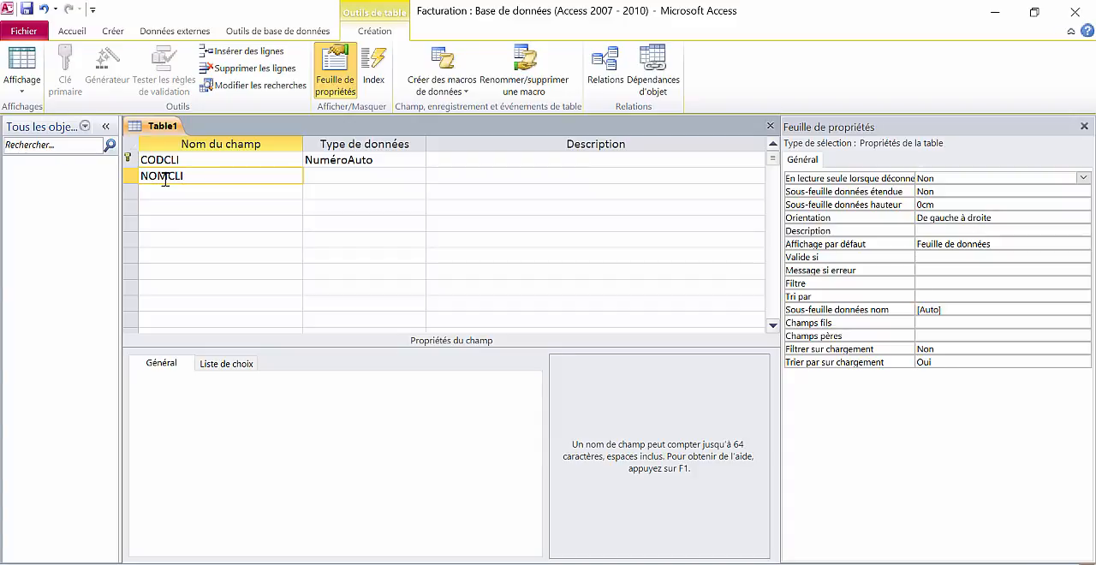
key(Tab)
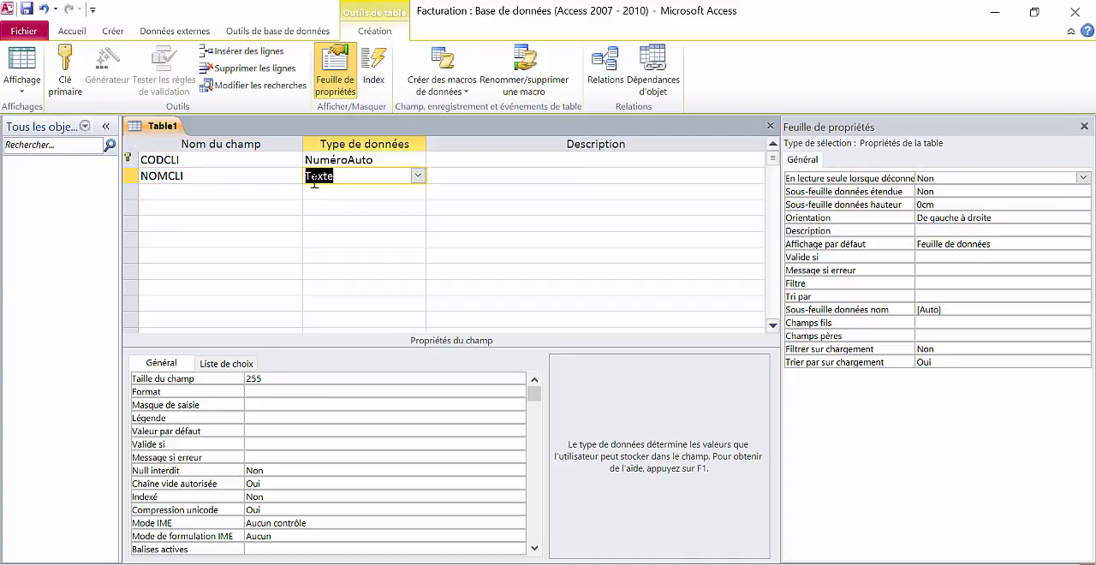
click(244, 379)
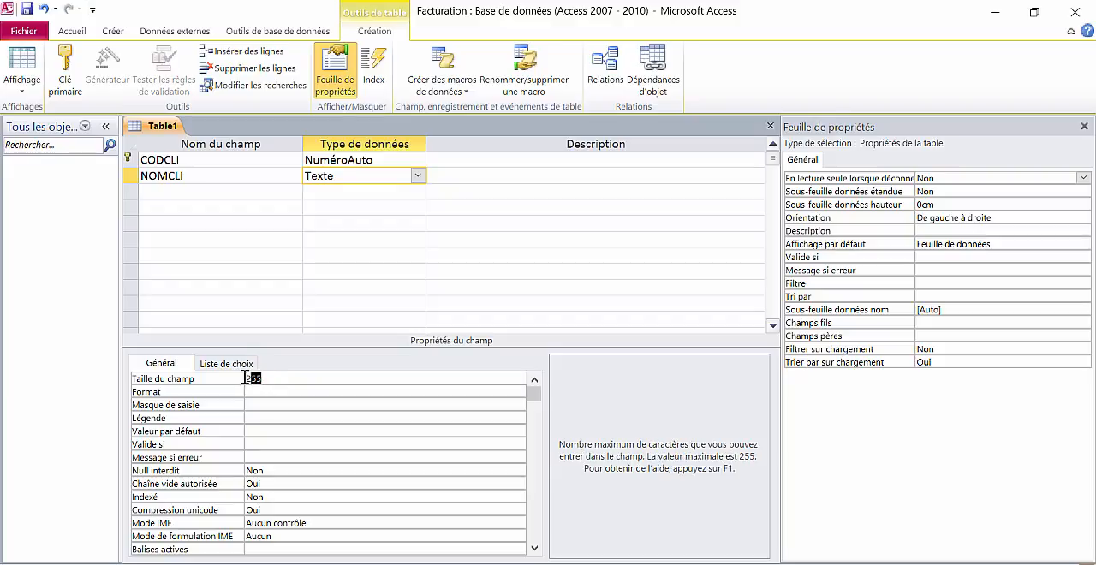
text(30)
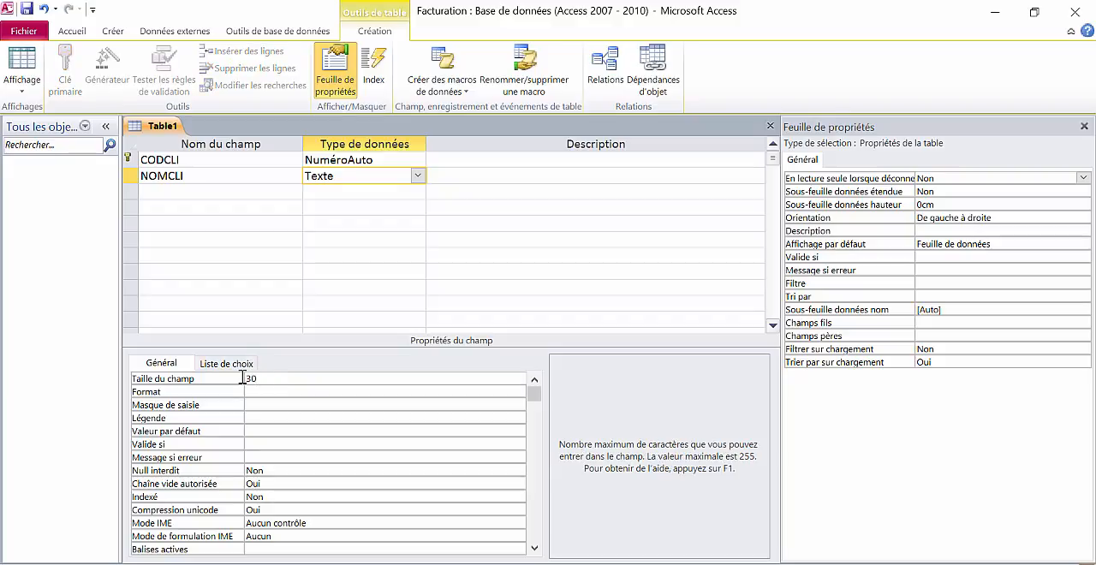
- Add the text field ADRCLI below NOMCLI and set its field size to 100
click(180, 194)
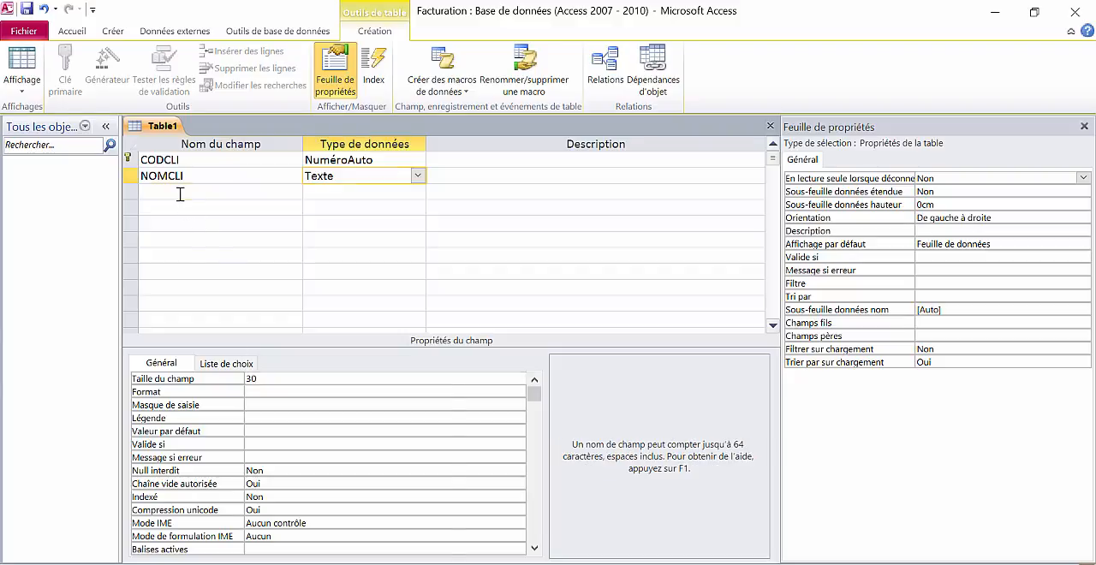
text(ADRCLI)
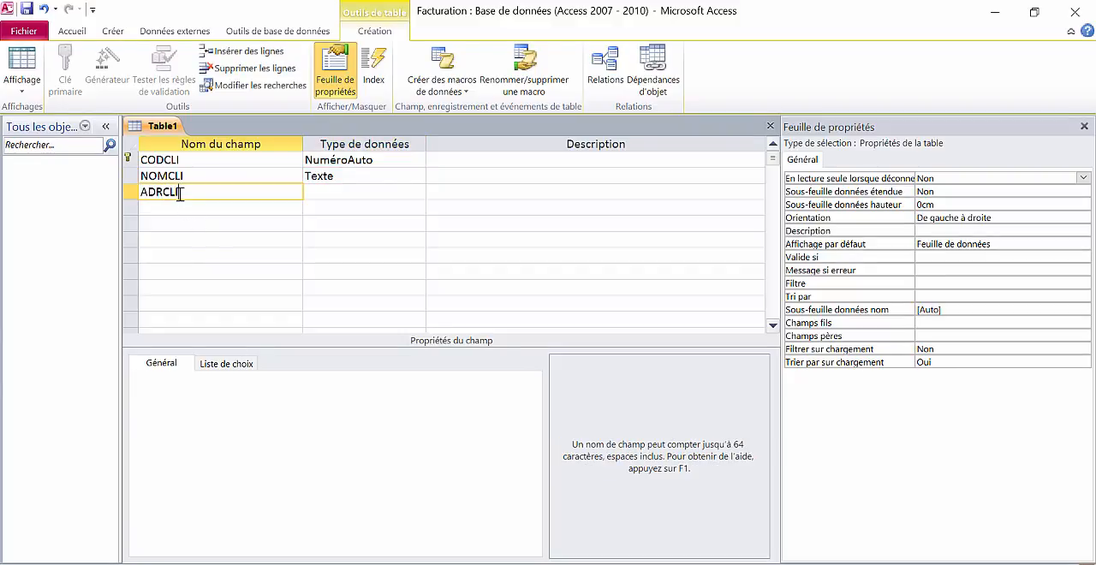
key(Tab)
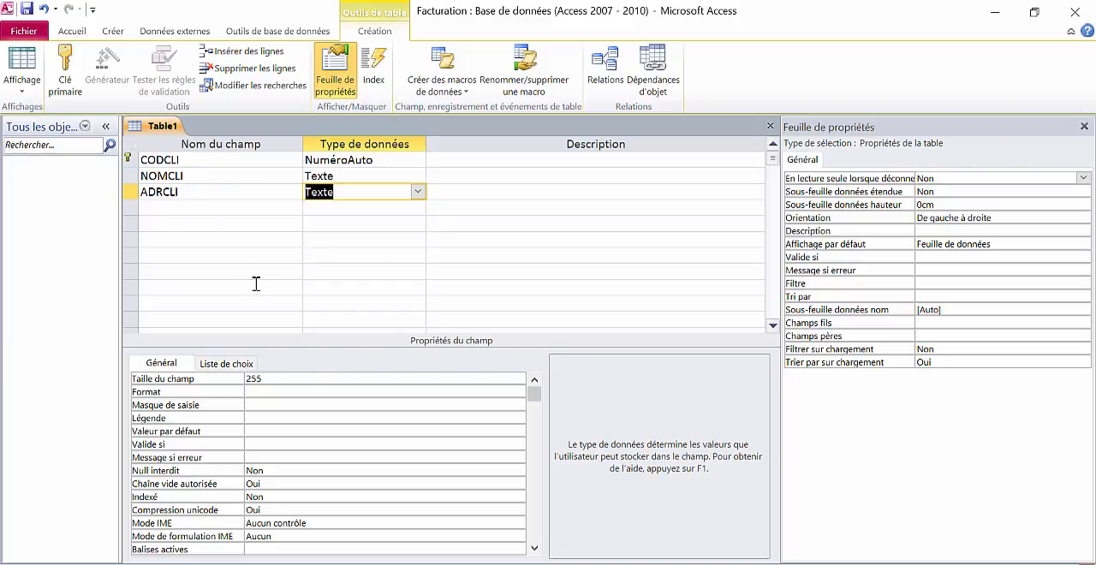
click(305, 379)
double_click(250, 379)
text(100)
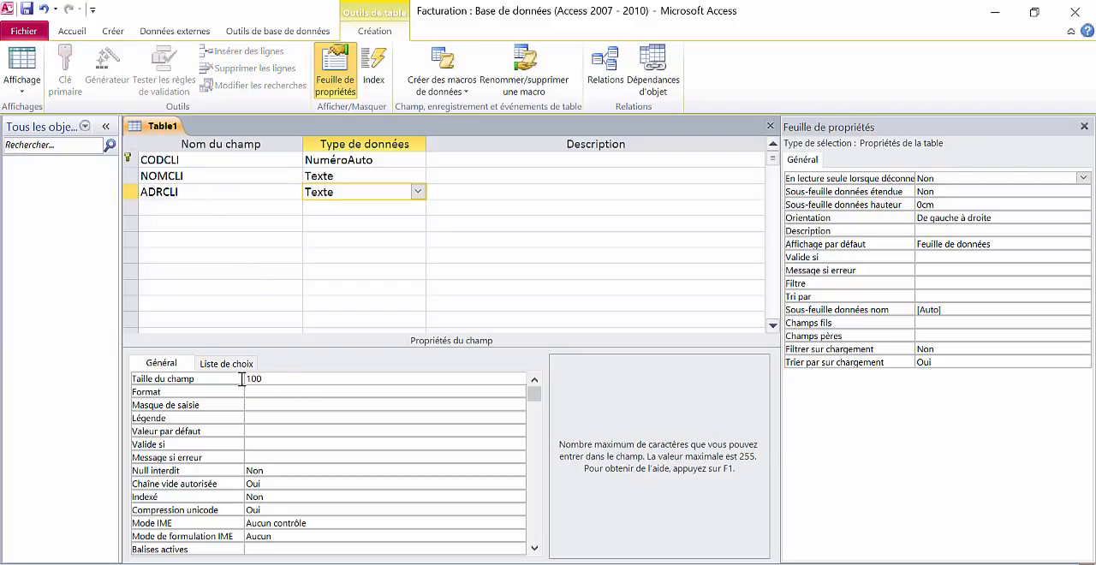
- Add the text field CPCLI below ADRCLI and set its field size to 5
click(176, 206)
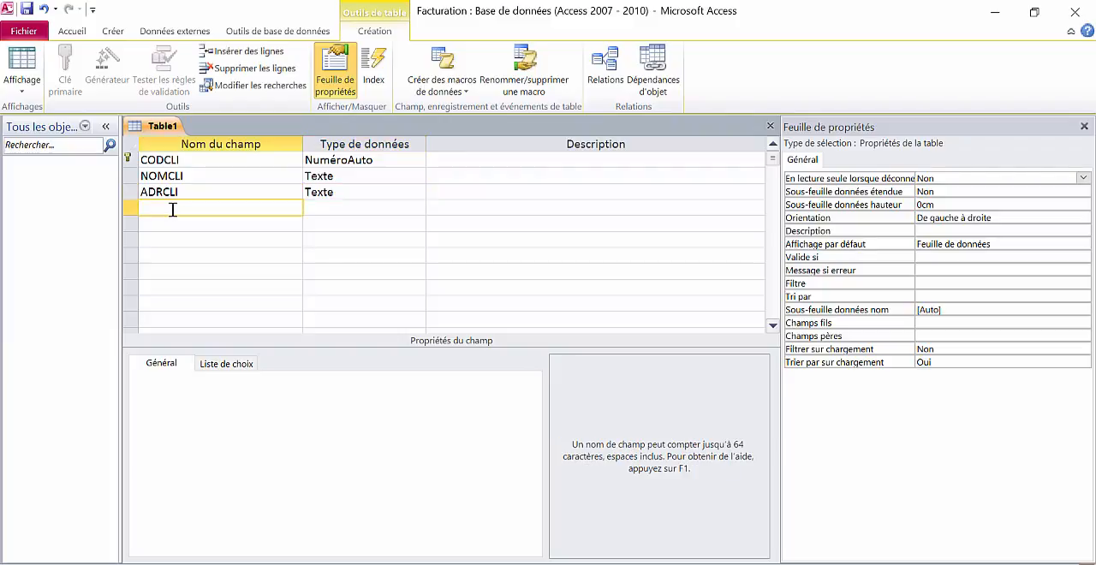
text(CPCLI)
key(Tab)
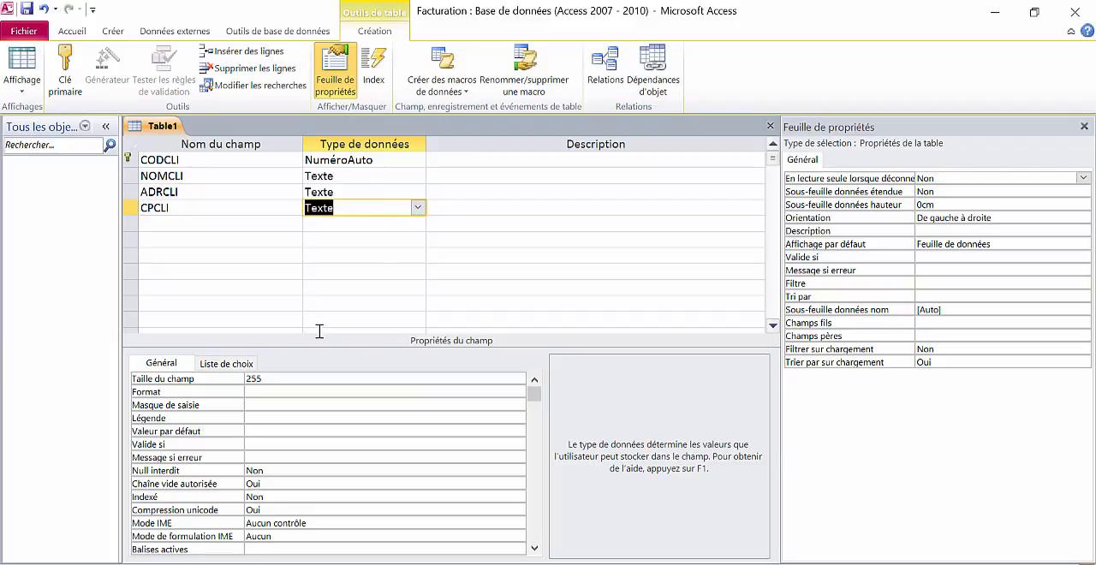
click(237, 380)
drag(238, 380, 228, 377)
text(5)
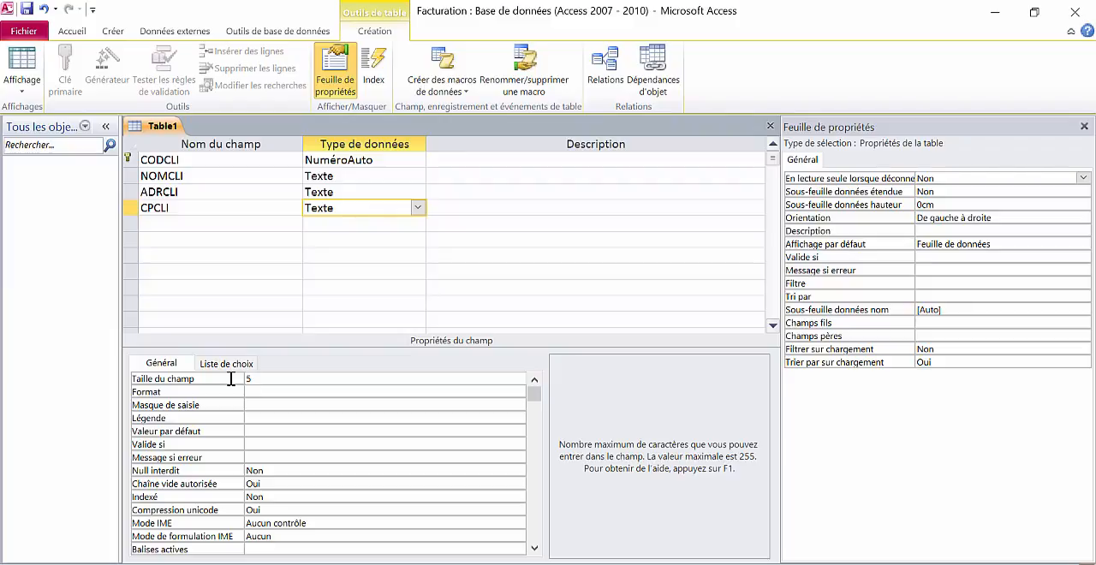
- Add the text field VILLECLI below CPCLI and set its field size to 30
click(158, 223)
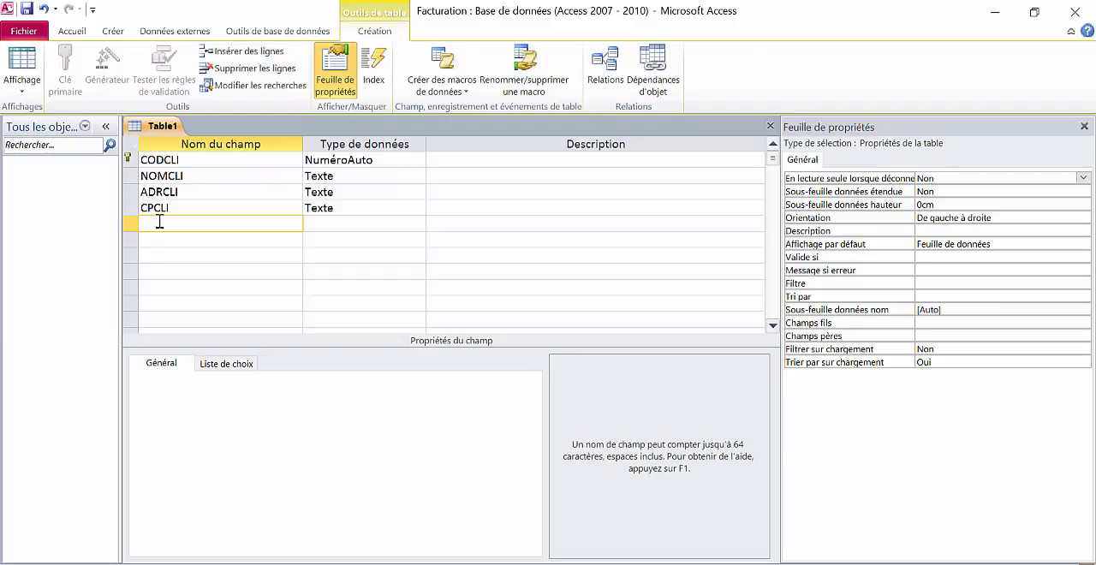
text(VILLECLI)
key(Tab)
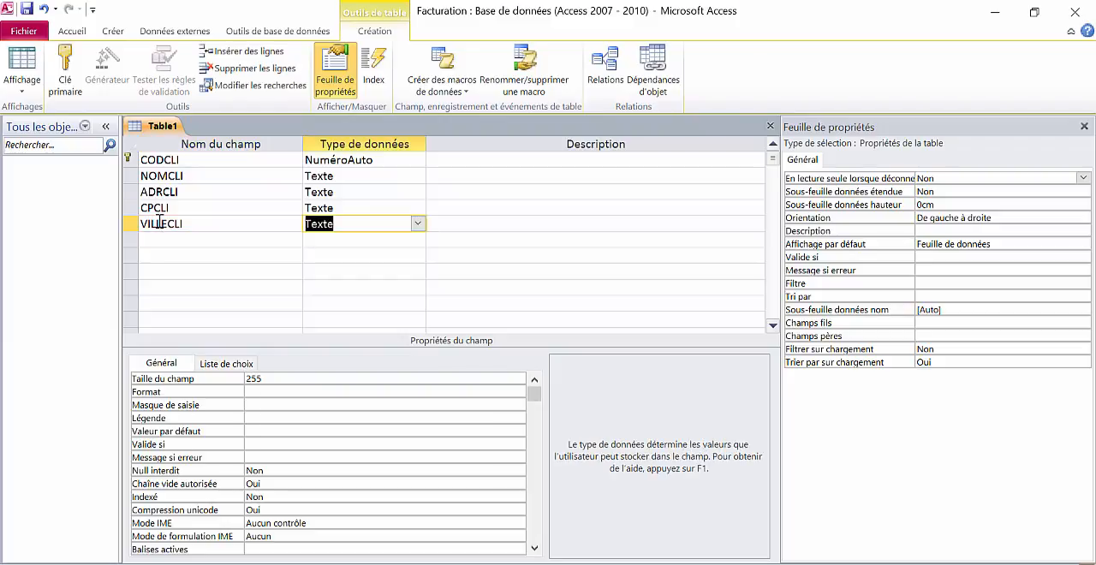
click(268, 381)
text(30)
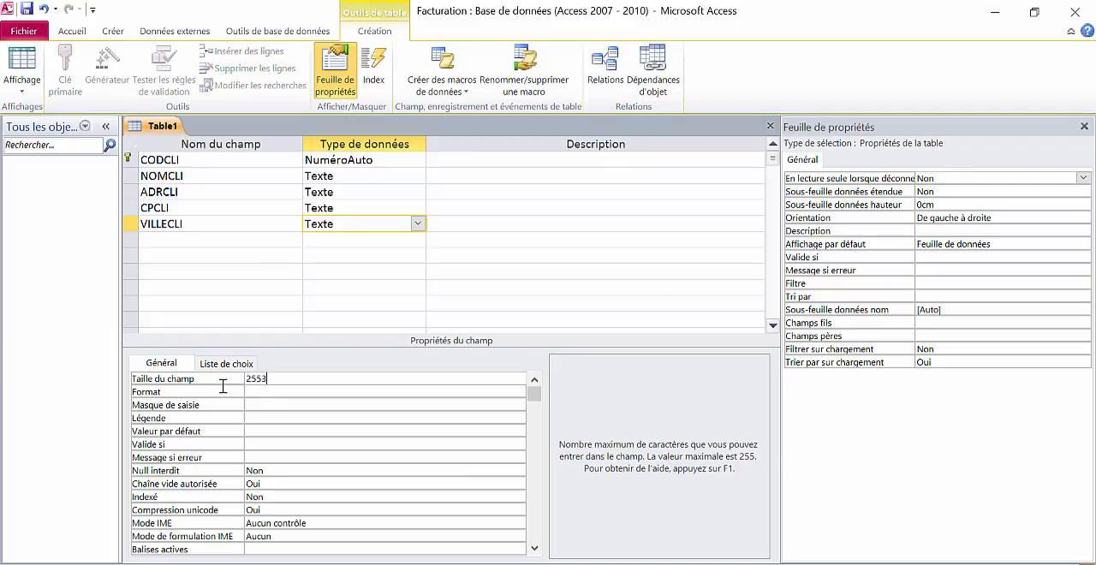
key(BackSpace)
key(BackSpace)
key(BackSpace)
key(BackSpace)
key(BackSpace)
text(30)
- Add the text field TELCLI below VILLECLI and set its field size to 10
click(198, 244)
text(TELCLI)
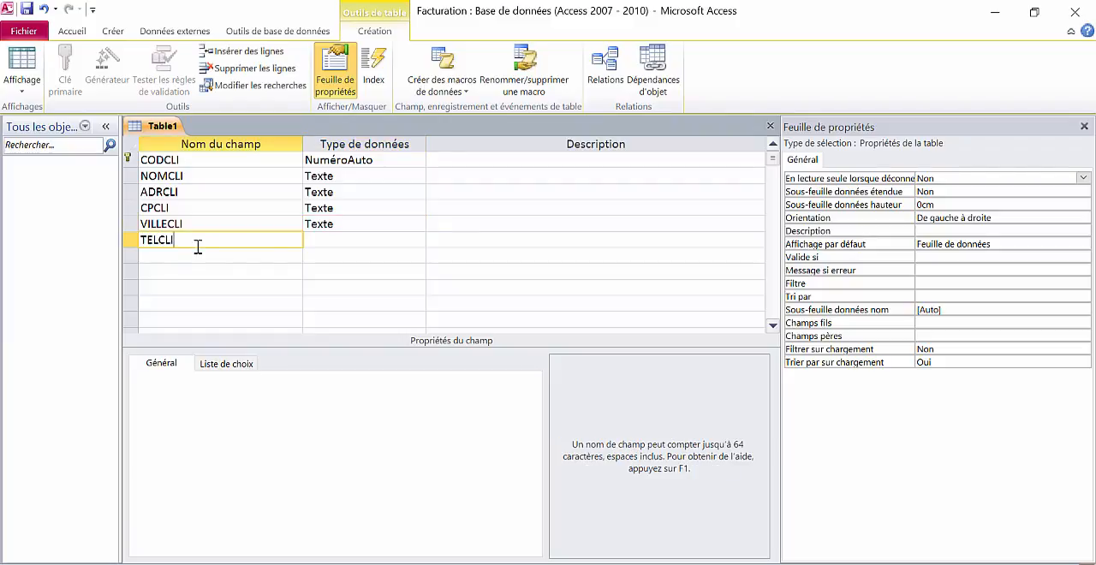
key(Tab)
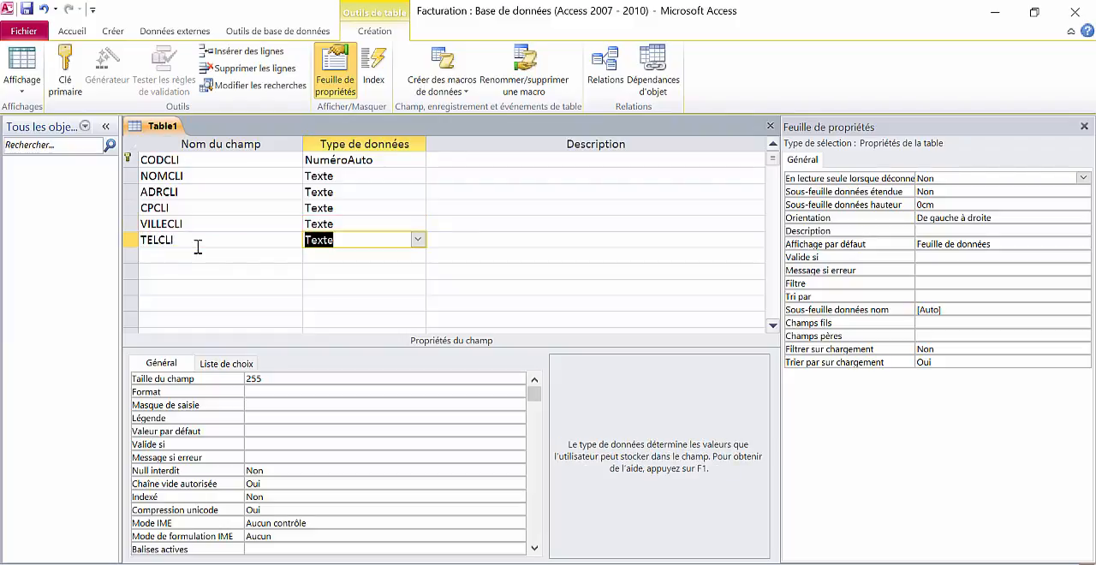
click(268, 379)
drag(268, 379, 236, 378)
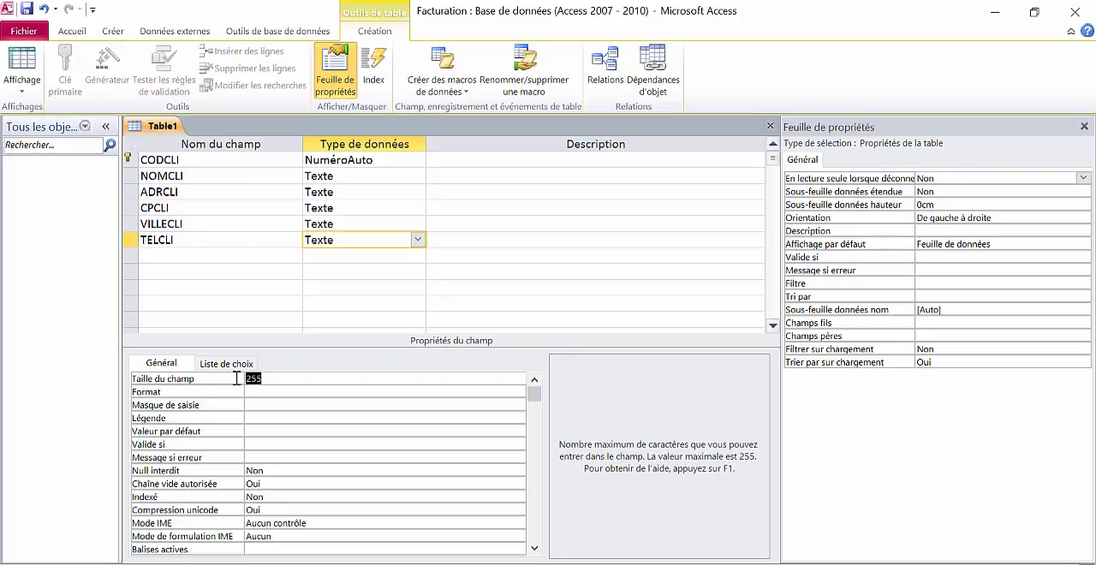
text(10)
- Close the table design and save the table under the name T_CLIENT
click(770, 126)
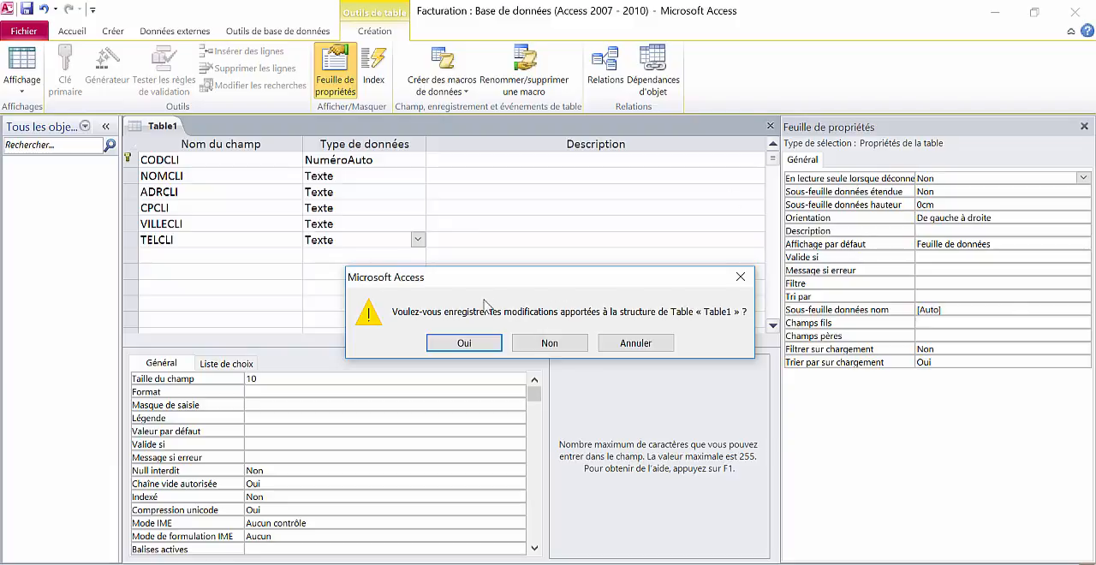
click(471, 344)
text(T)
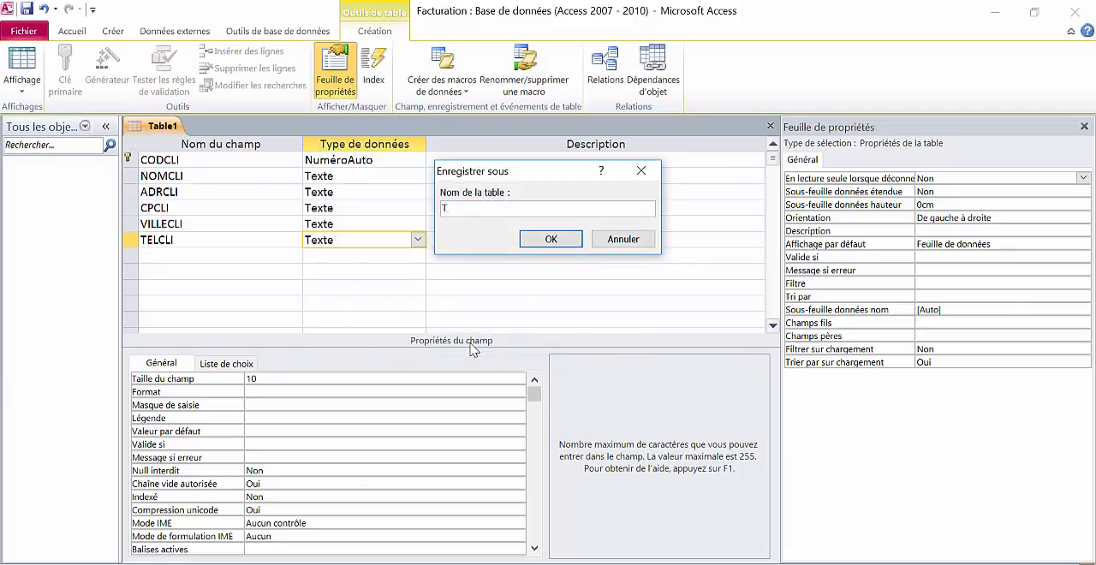
text(_CLIENT)
click(550, 240)
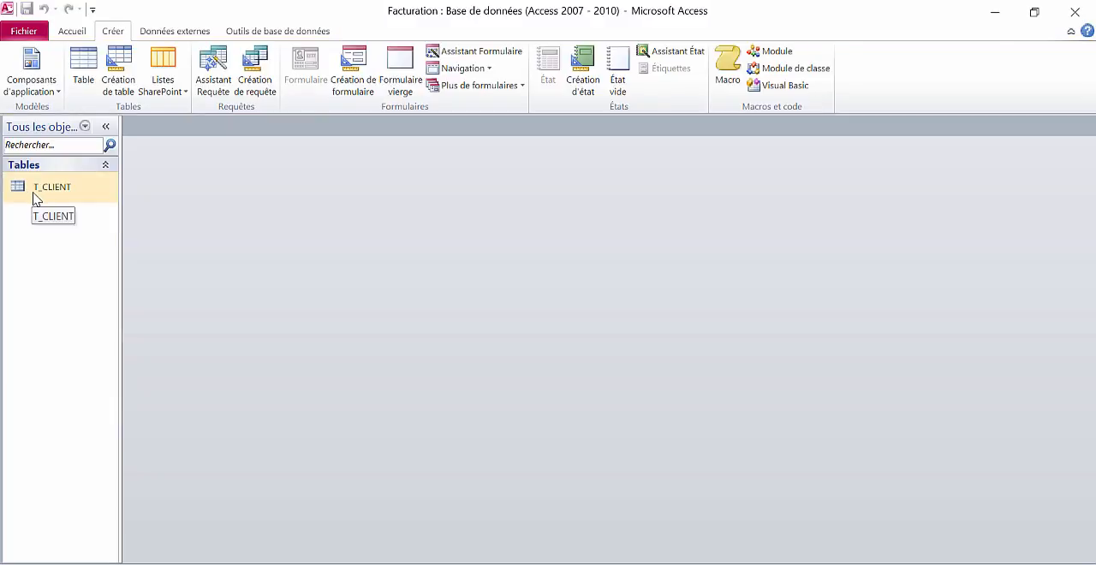
- Look over the navigation pane's object categories and review T_CLIENT's fields in design view before closing it
click(84, 128)
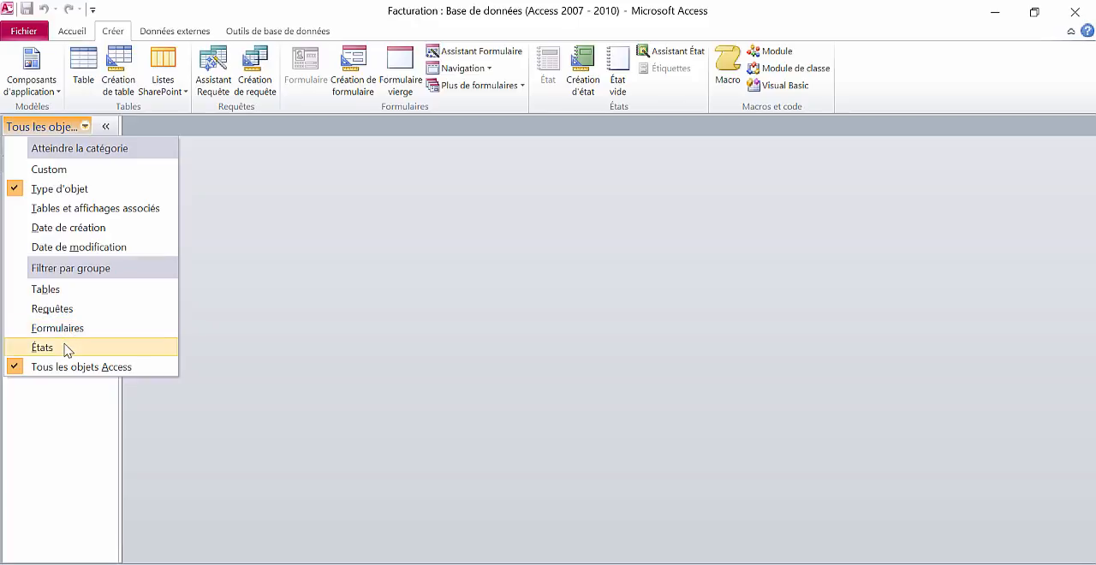
click(57, 289)
click(58, 197)
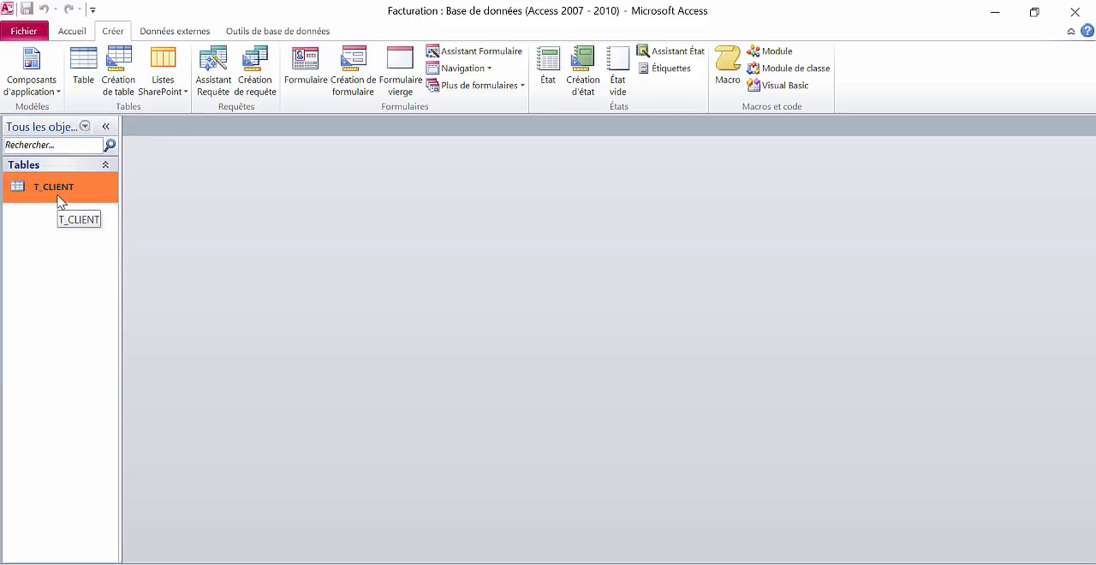
right_click(60, 201)
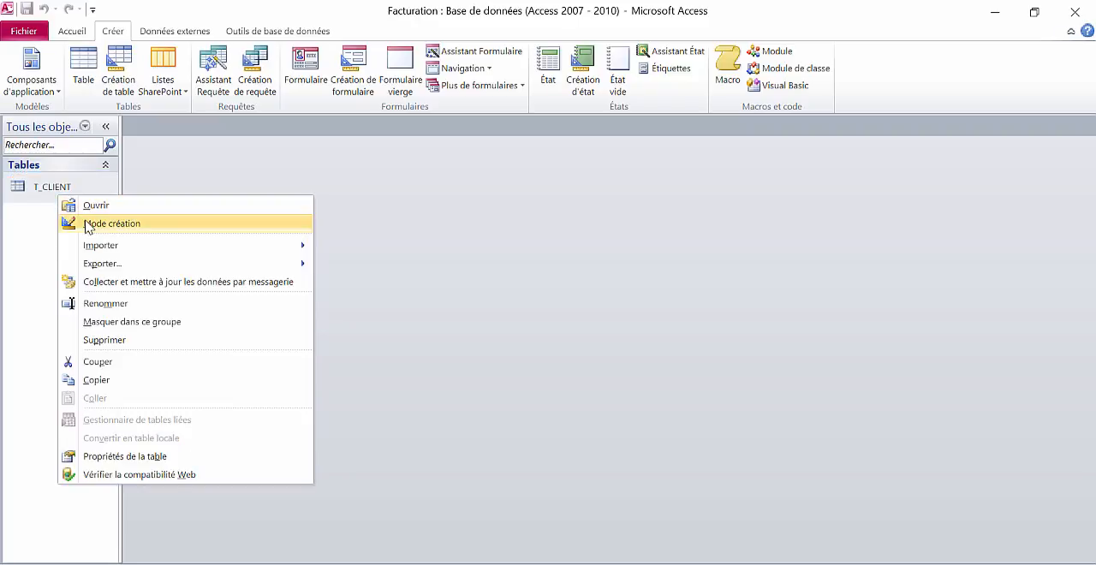
click(86, 224)
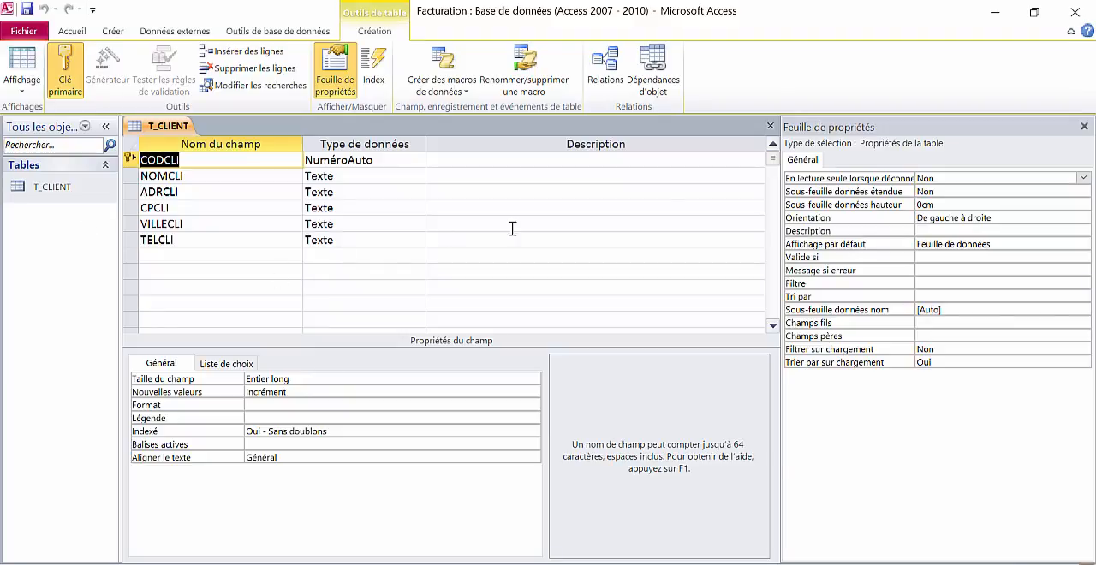
click(769, 126)
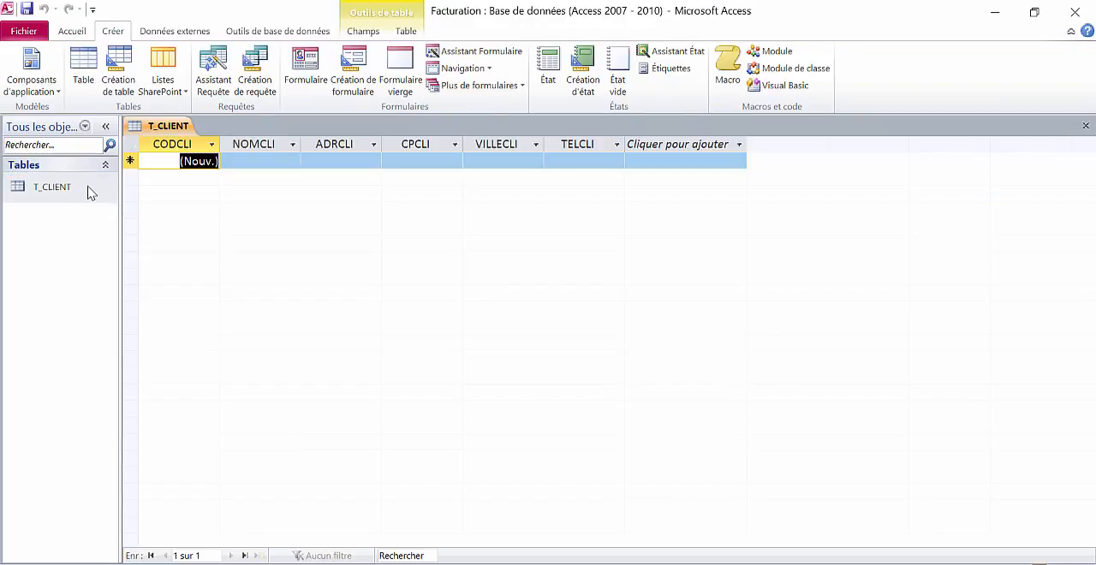
- In the T_CLIENT datasheet, enter the first client's name, street address, postal code, city and phone number
click(236, 161)
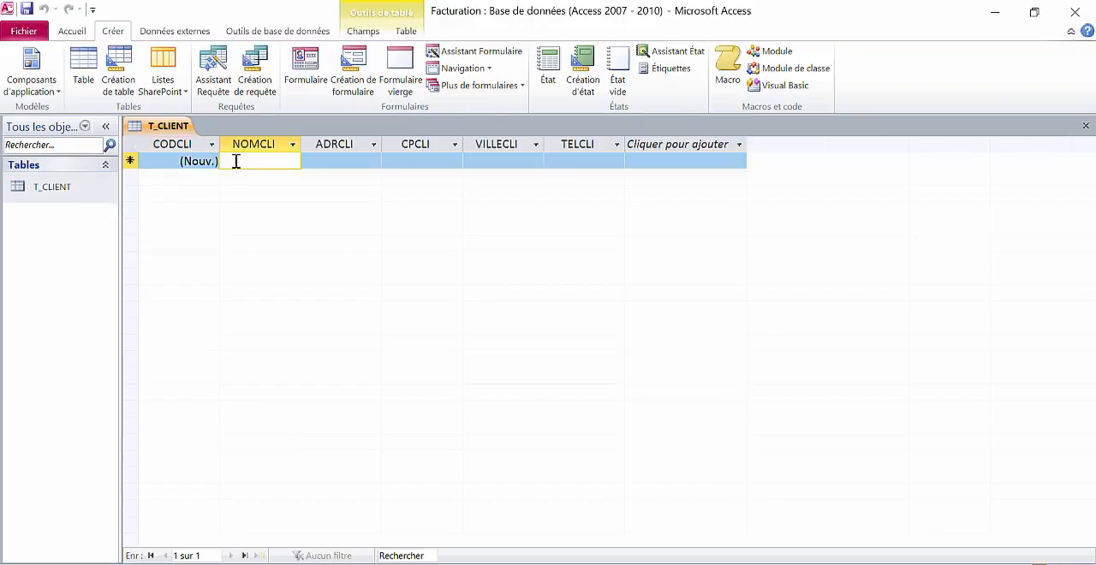
text(DURAND)
key(Tab)
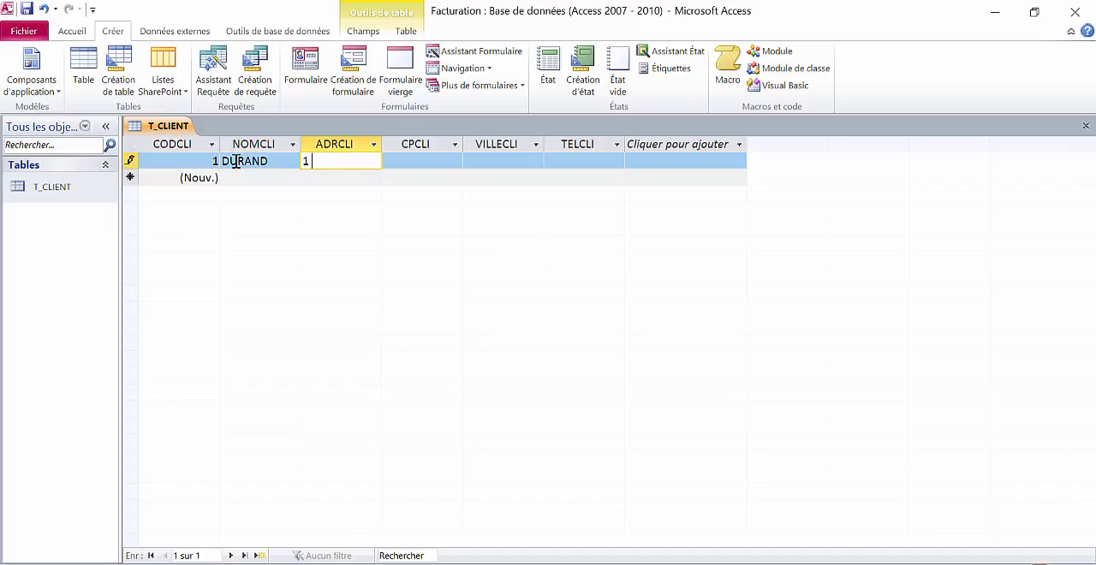
key(Tab)
text(38000)
key(Tab)
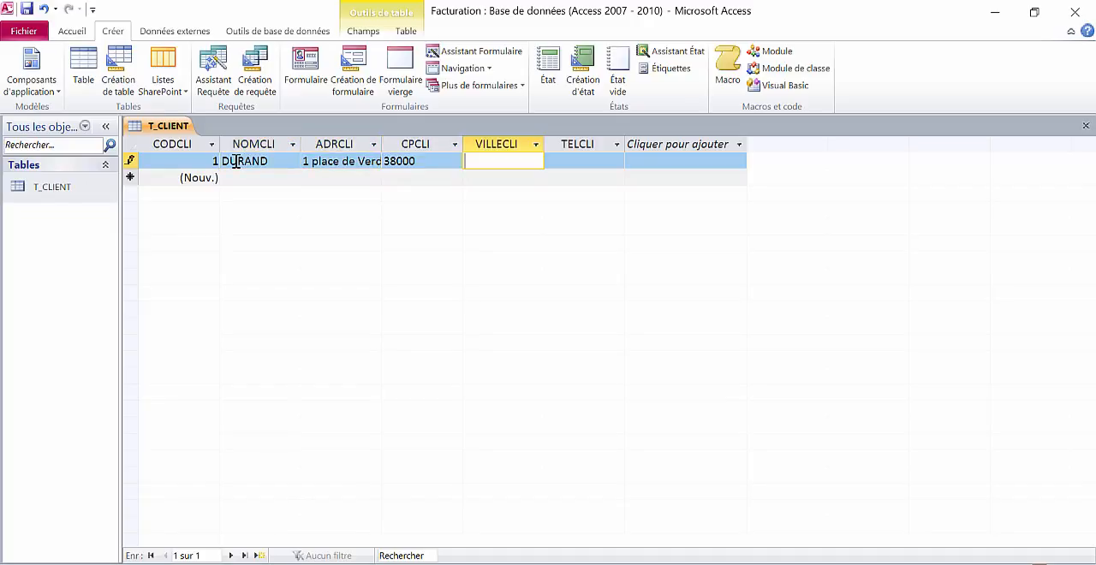
text(Grenoble)
key(Tab)
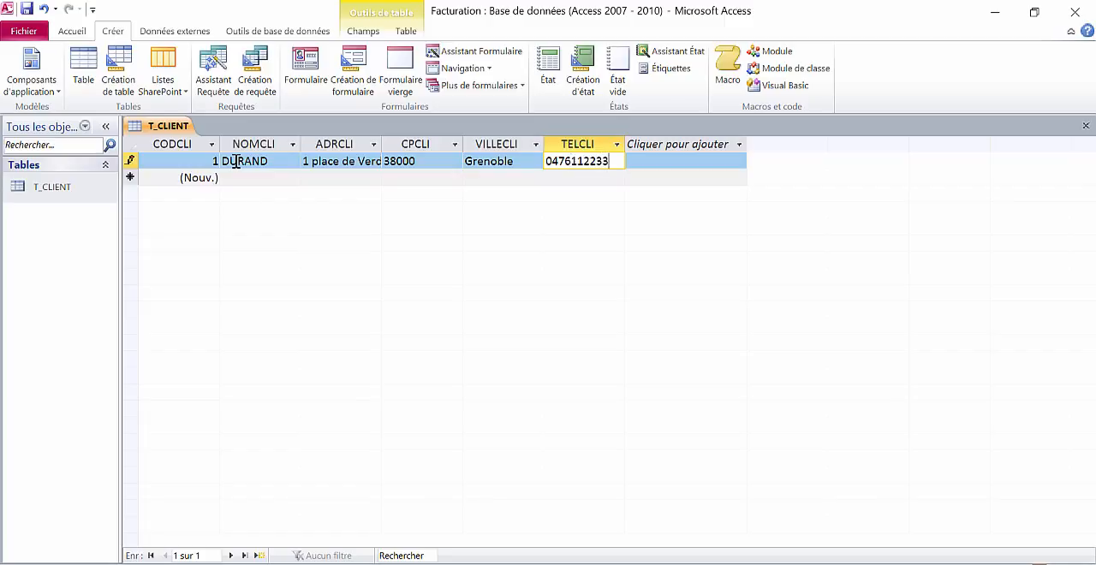
- Add a second client record in T_CLIENT with the name, street address, postal code, city and phone number
click(251, 178)
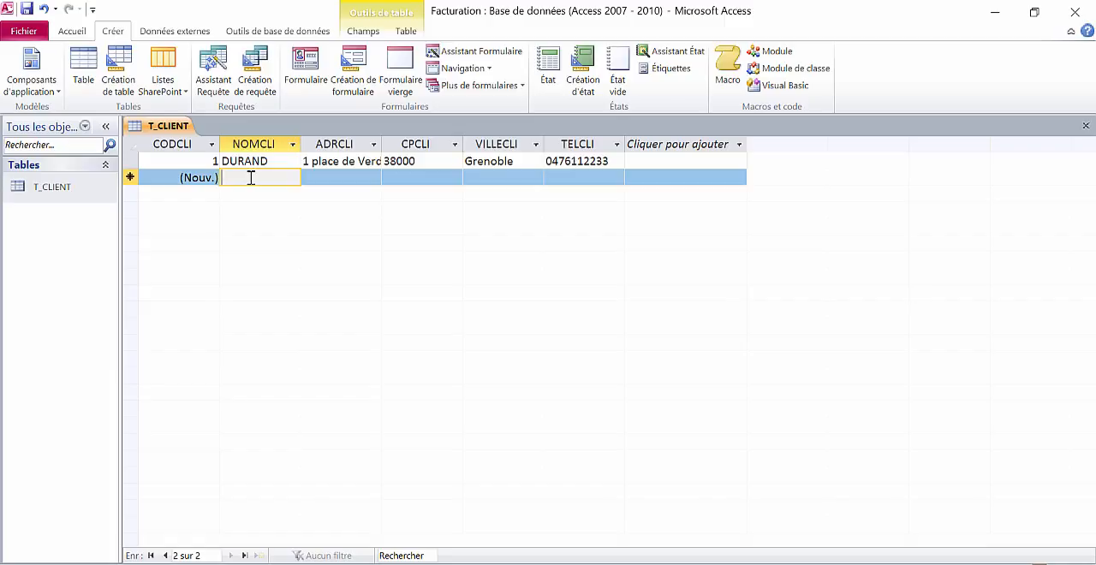
text(MARTI)
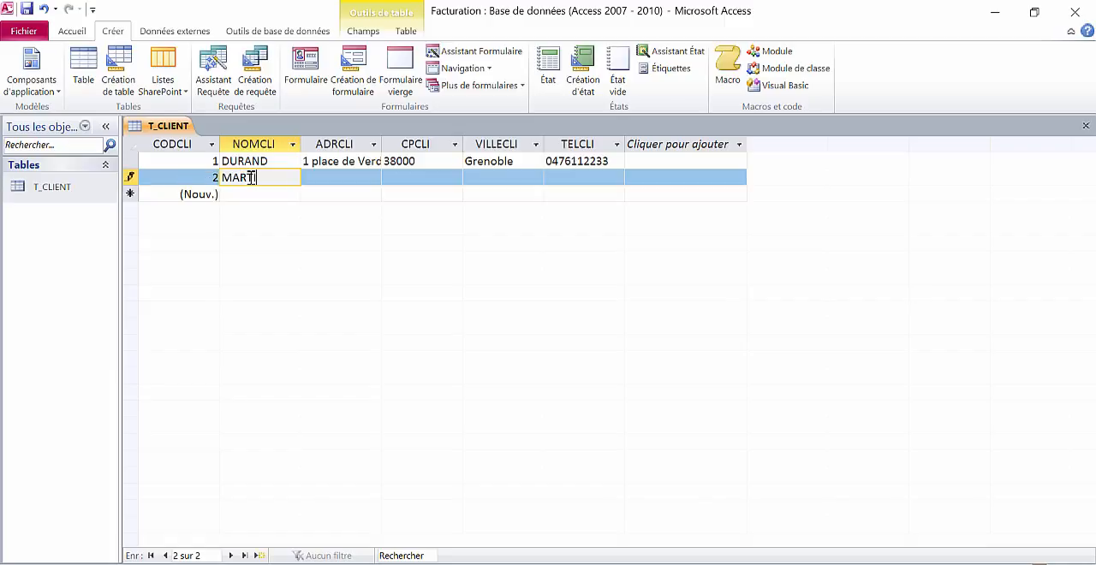
text(N)
key(Tab)
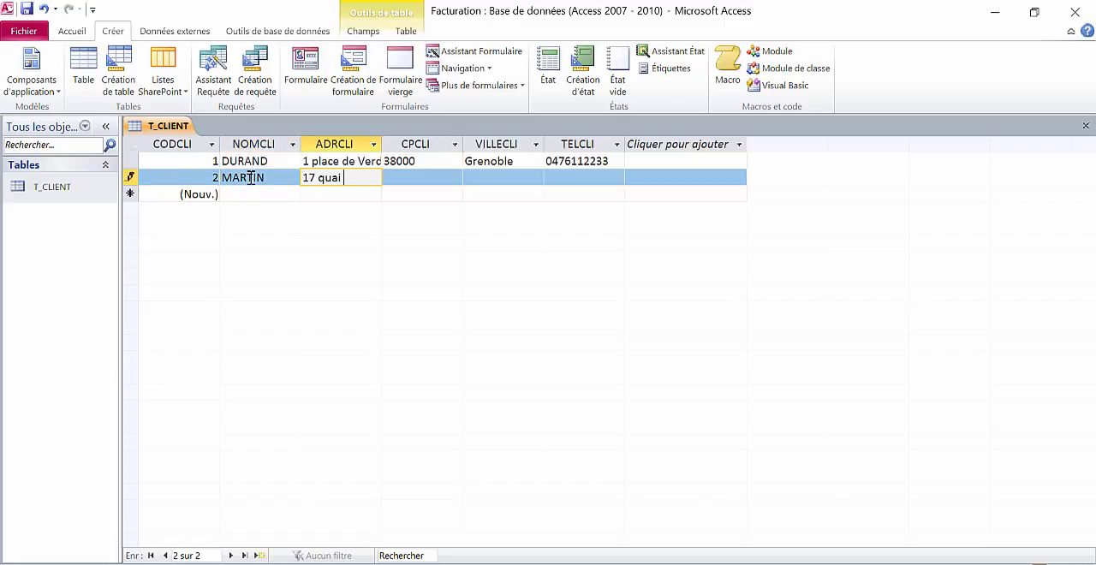
key(Tab)
text(38000)
key(Tab)
text(Grenob)
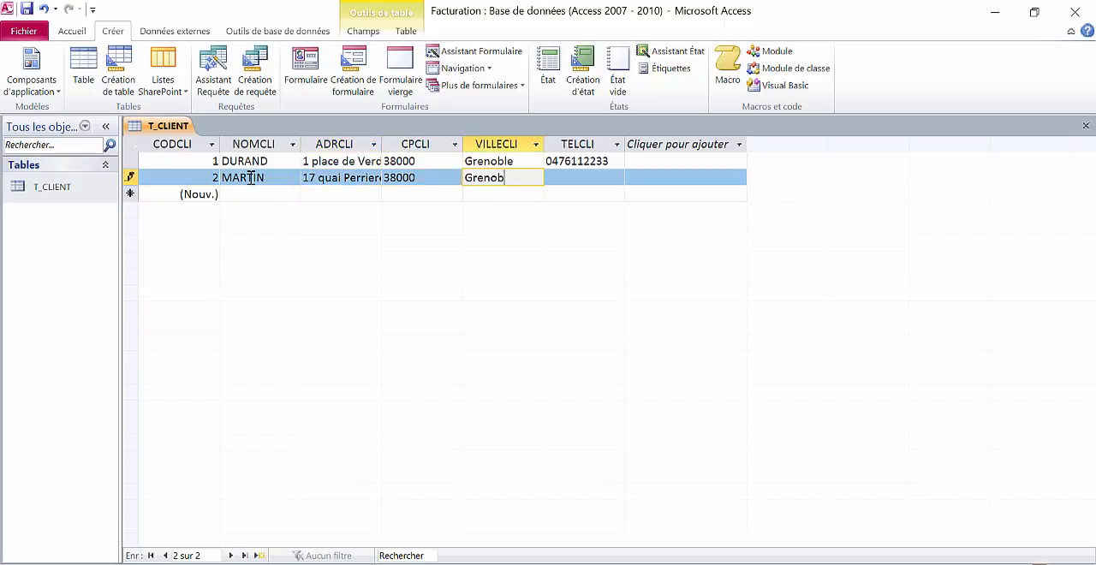
text(le)
key(Tab)
click(243, 196)
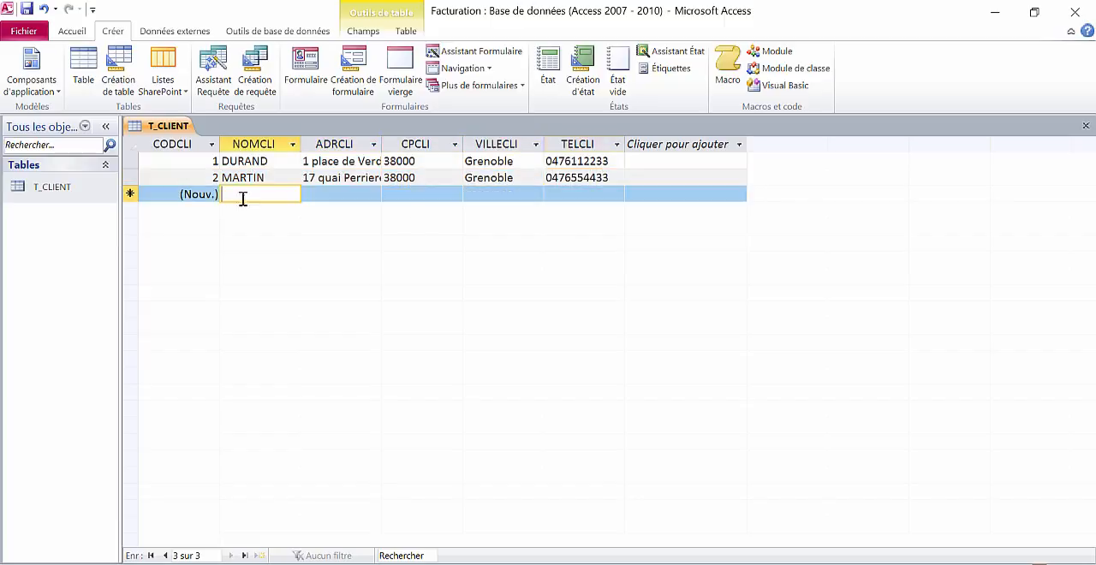
- Close T_CLIENT, reopen it to check that both client records are stored, and close it again
click(1085, 127)
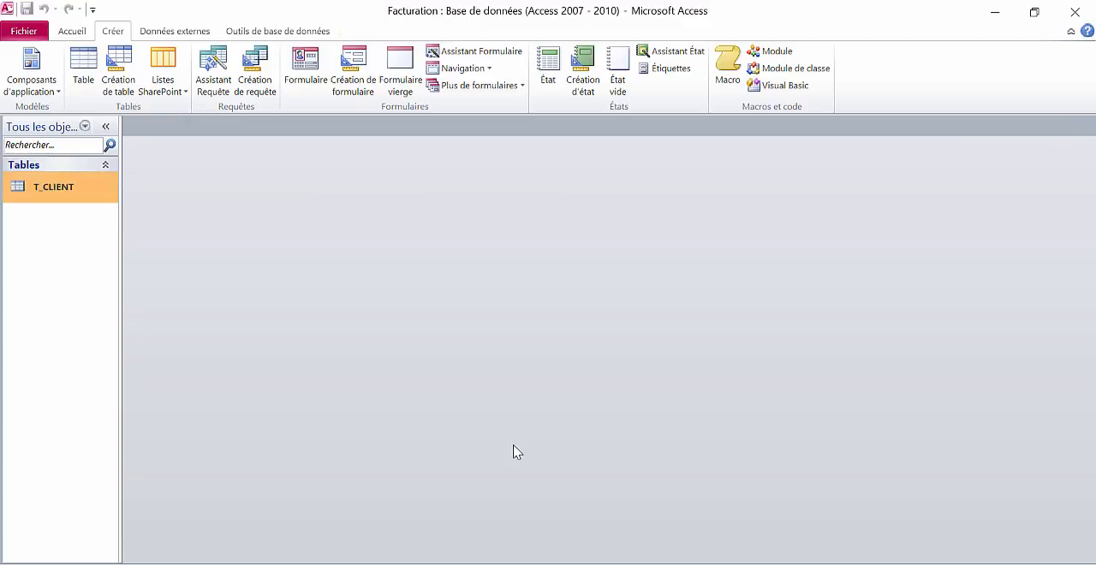
double_click(38, 187)
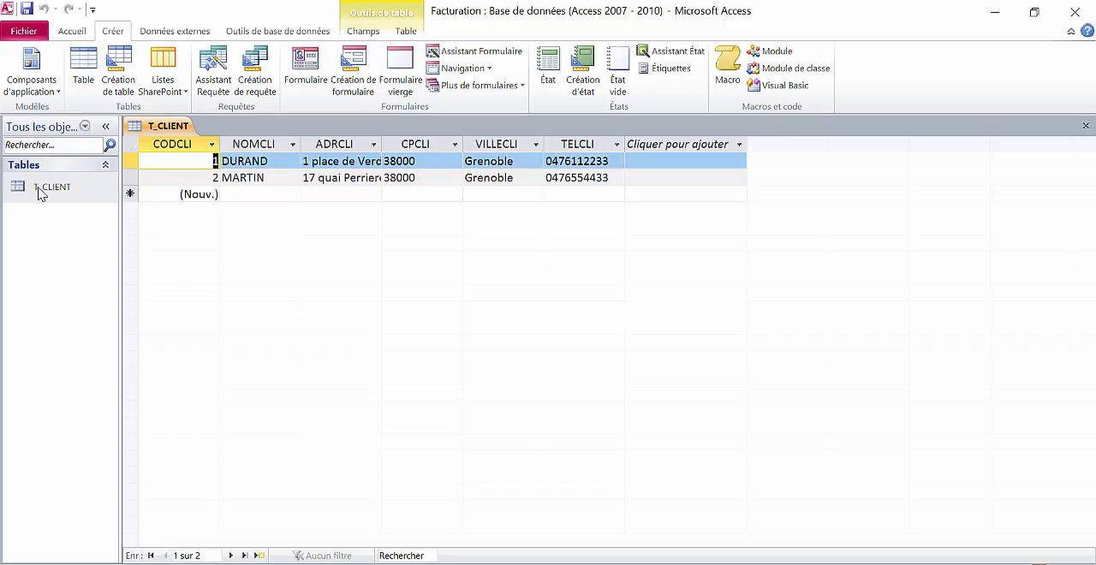
click(1084, 126)
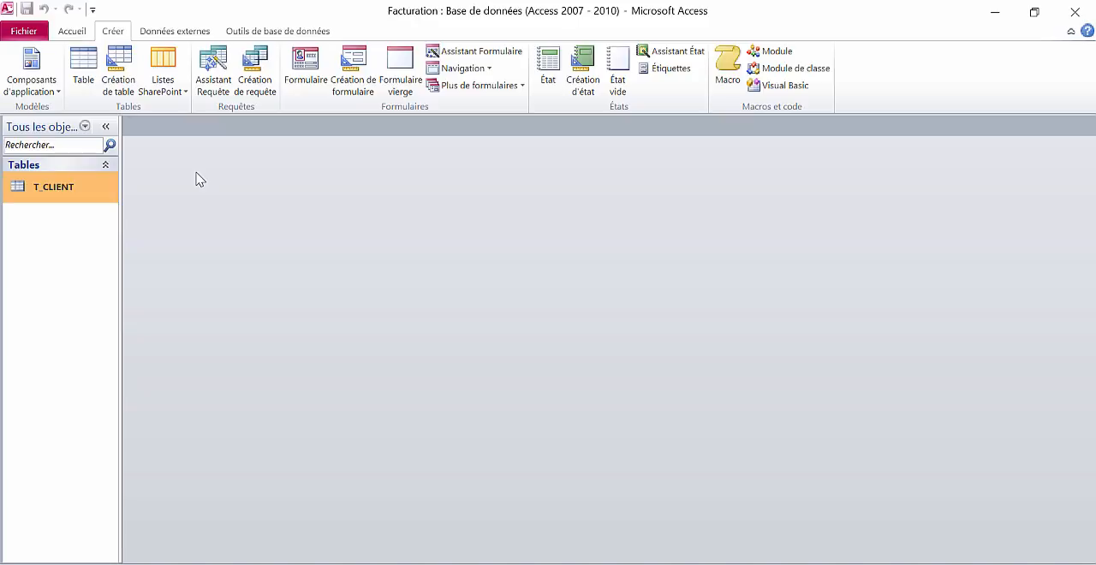
- Start a new table in design view with NUMFACT as a NuméroAuto field and make it the primary key
click(119, 74)
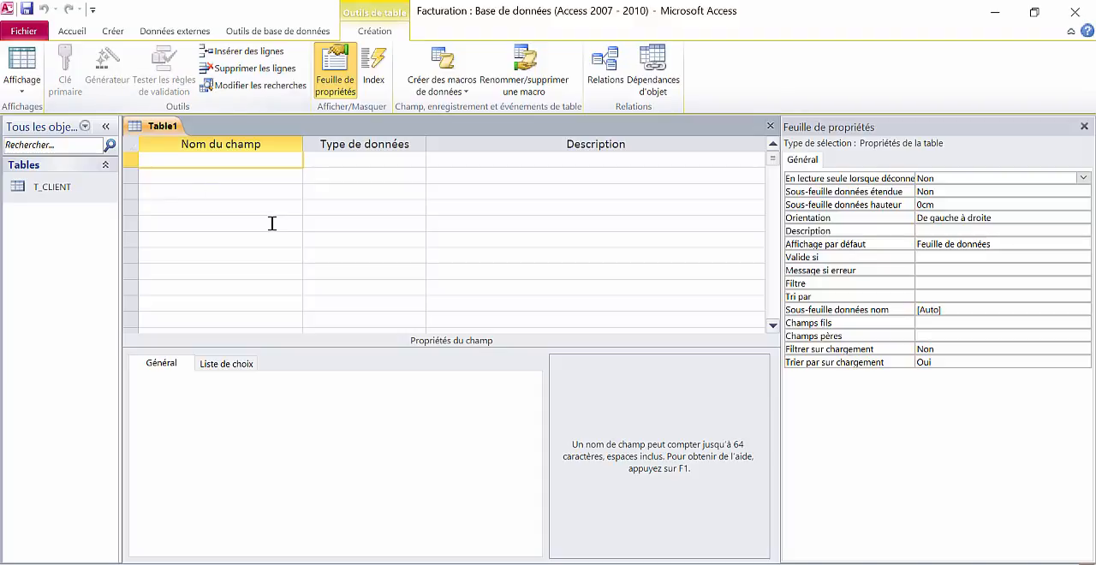
text(NUMFACT)
key(Tab)
click(418, 159)
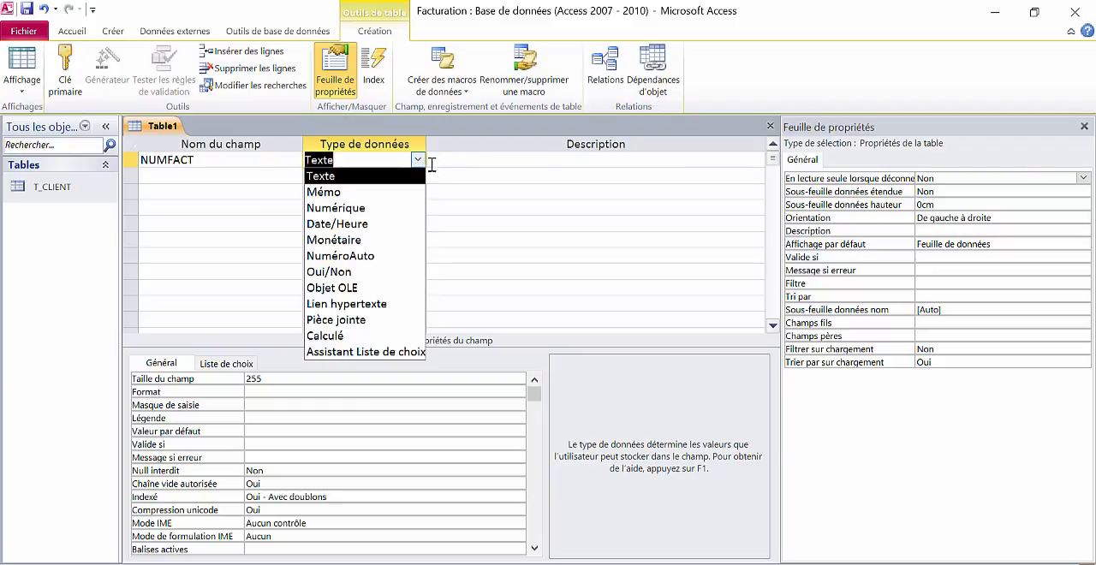
click(415, 256)
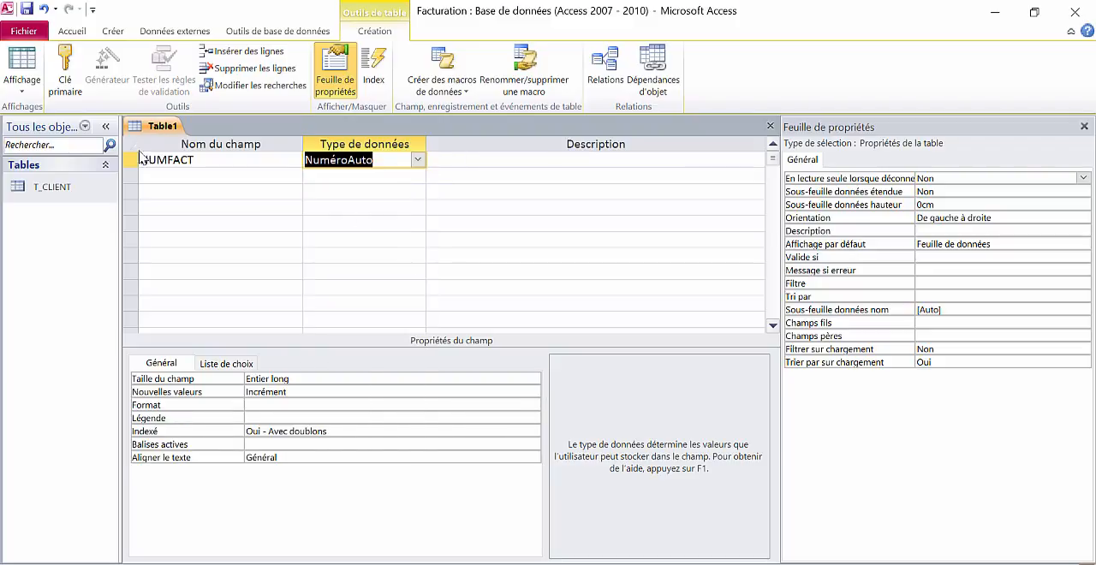
click(67, 73)
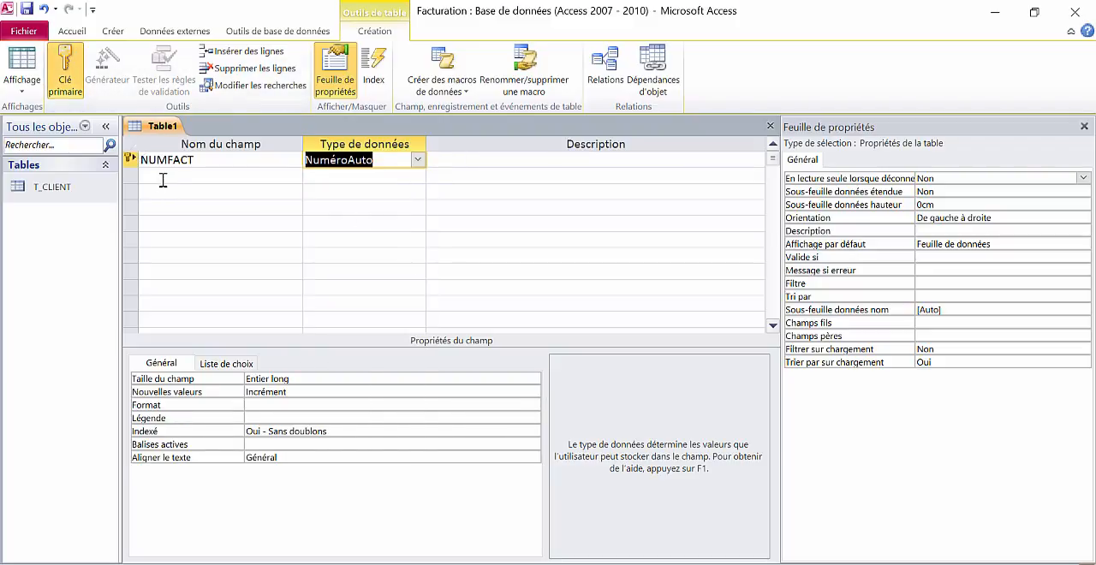
- Add the field DATFACT below NUMFACT with the Date/Heure data type
click(162, 177)
text(DATFACT)
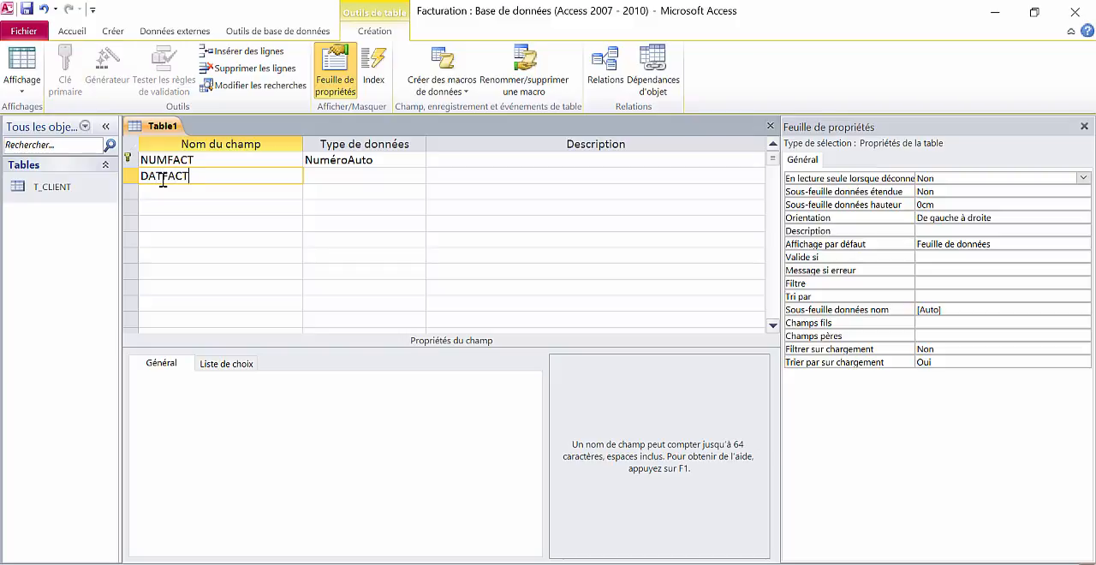
key(Tab)
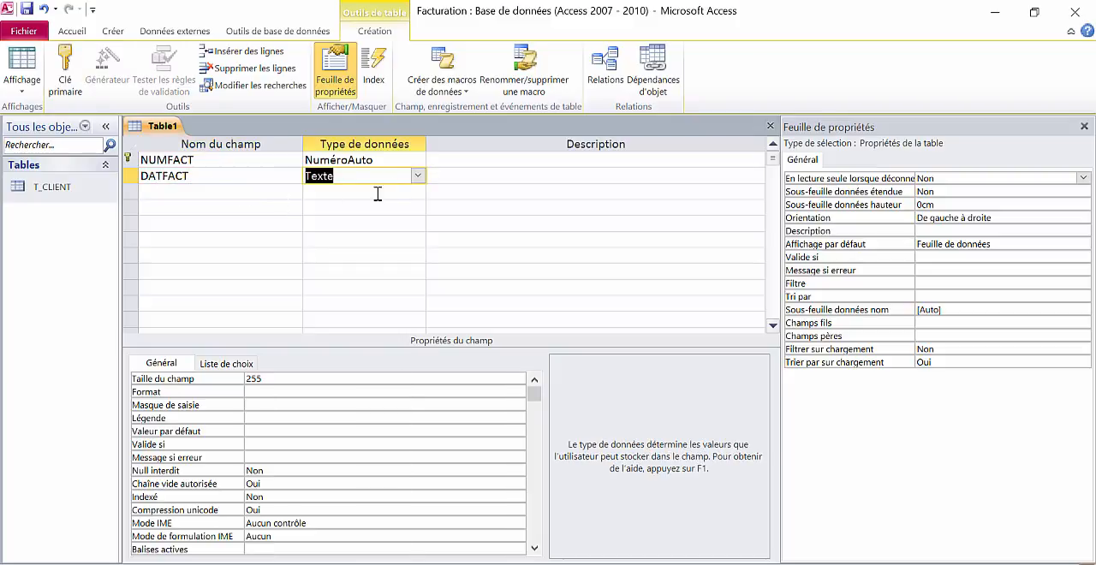
click(416, 178)
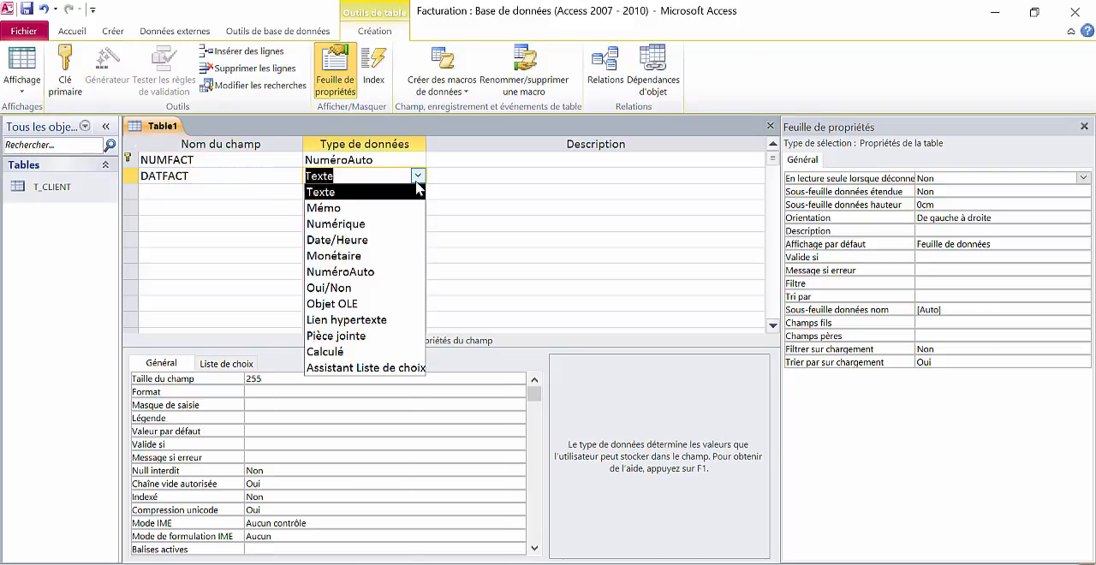
click(415, 241)
- Add the foreign key field CODCLI# below DATFACT with the Numérique data type
click(265, 194)
text(C)
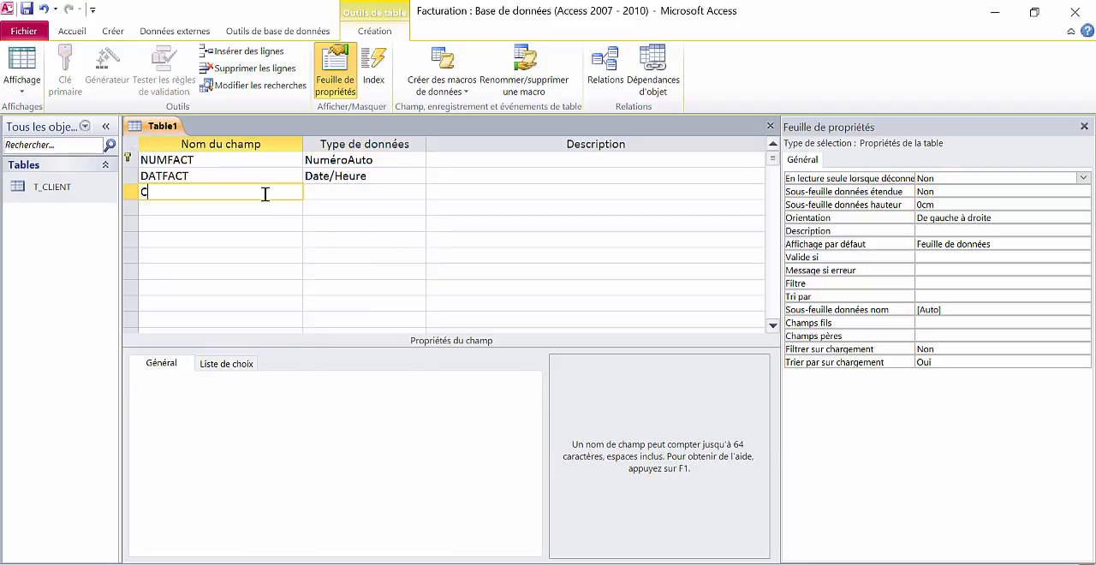
text(ODCLI#)
key(Tab)
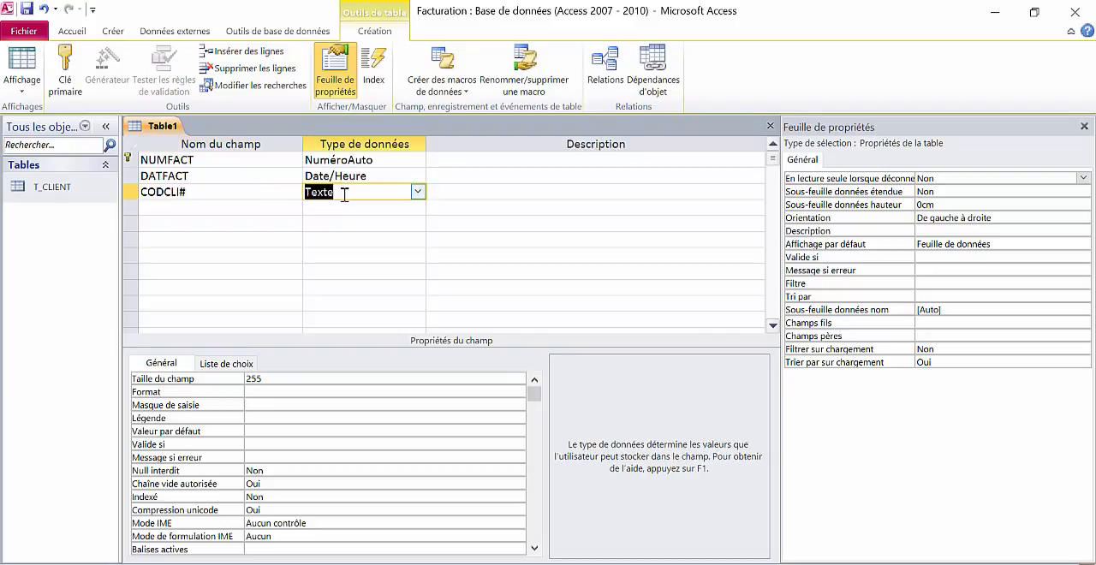
click(417, 193)
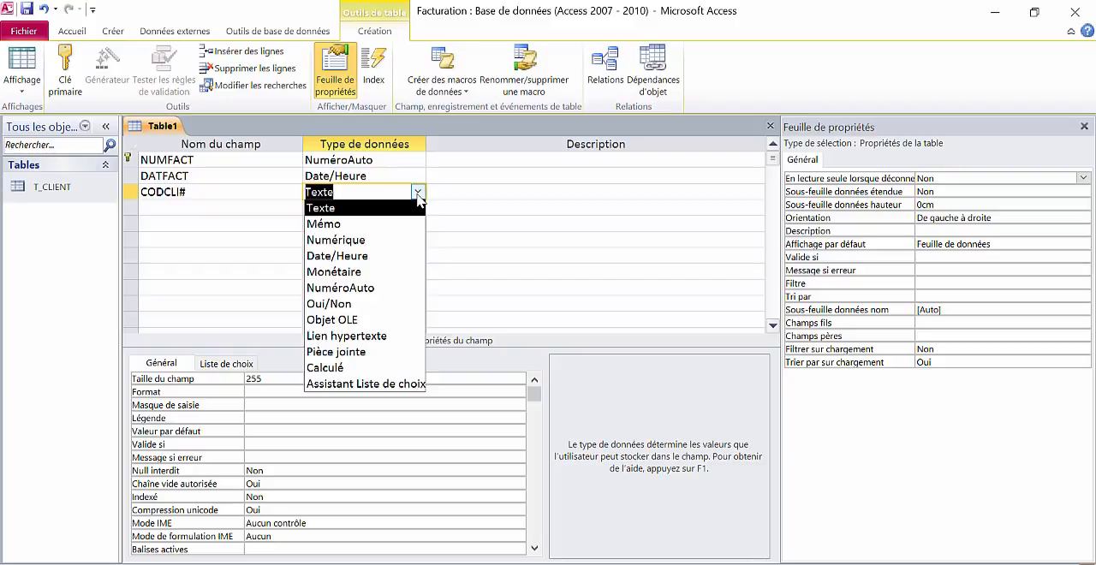
click(414, 249)
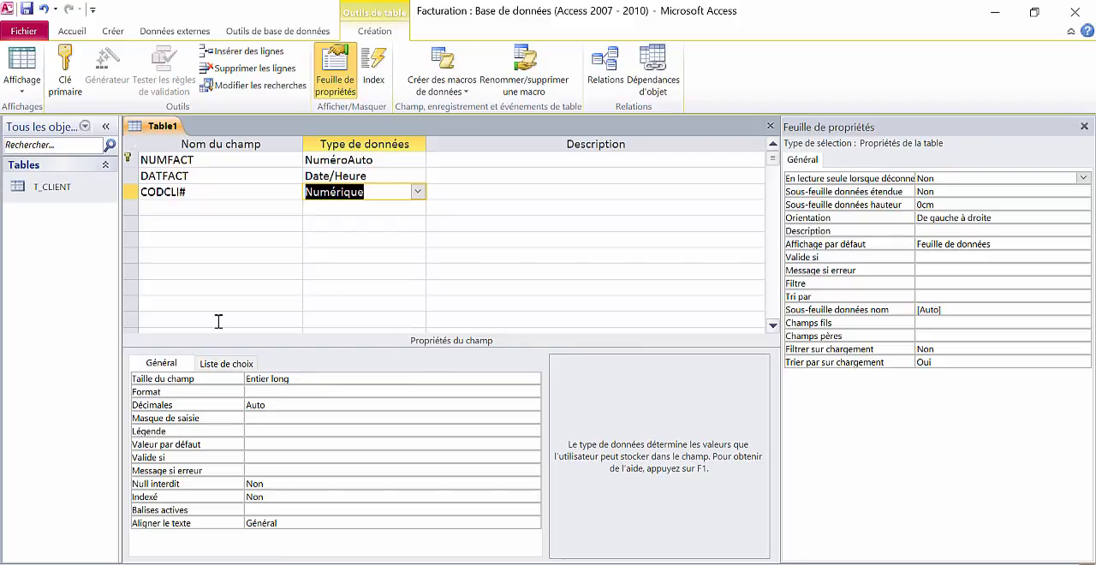
- Close the invoice table design and save the table under the name T_FACTURE
click(770, 126)
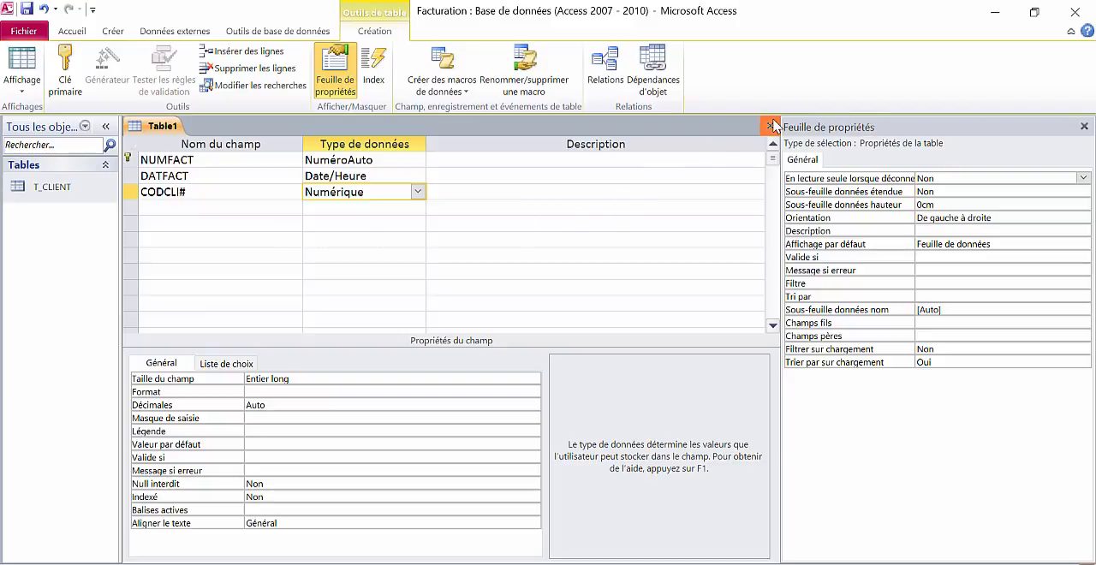
click(488, 347)
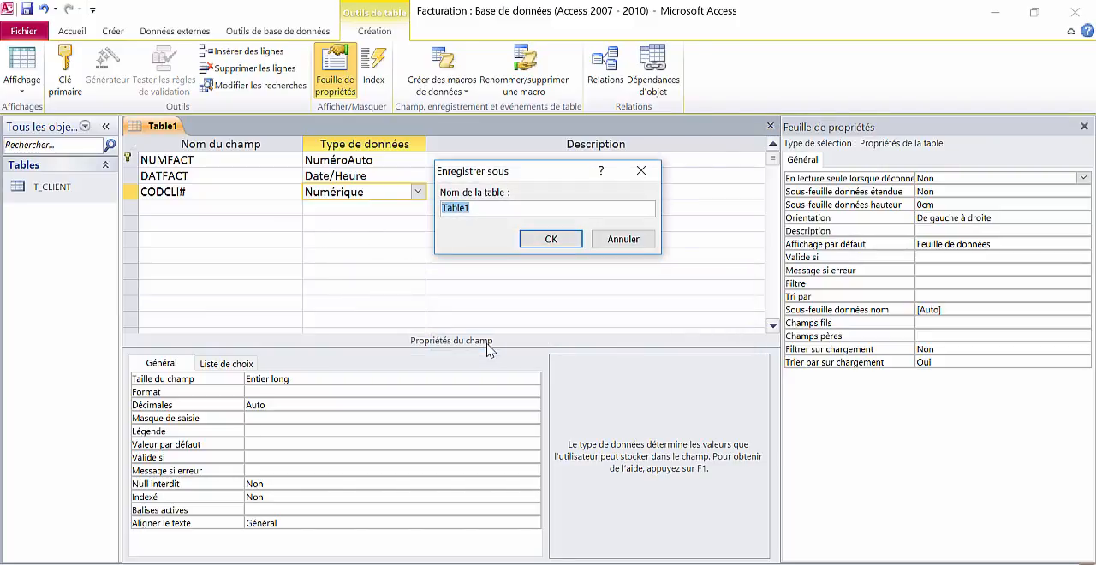
text(T_FACTURE)
key(Return)
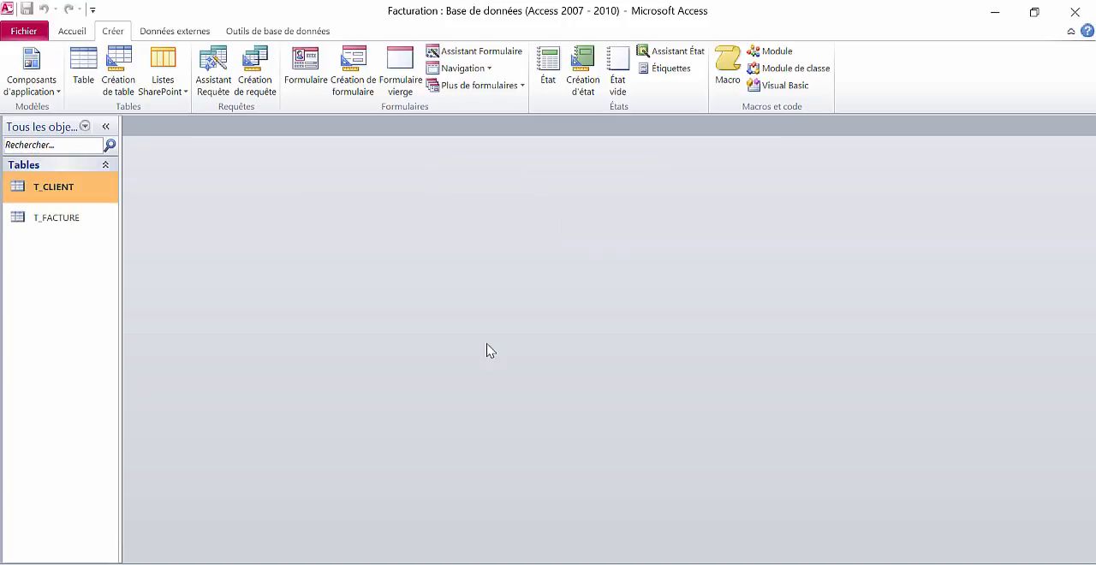
- Start another table in design view with NUMFACT# as its first field, using the Numérique data type
click(118, 68)
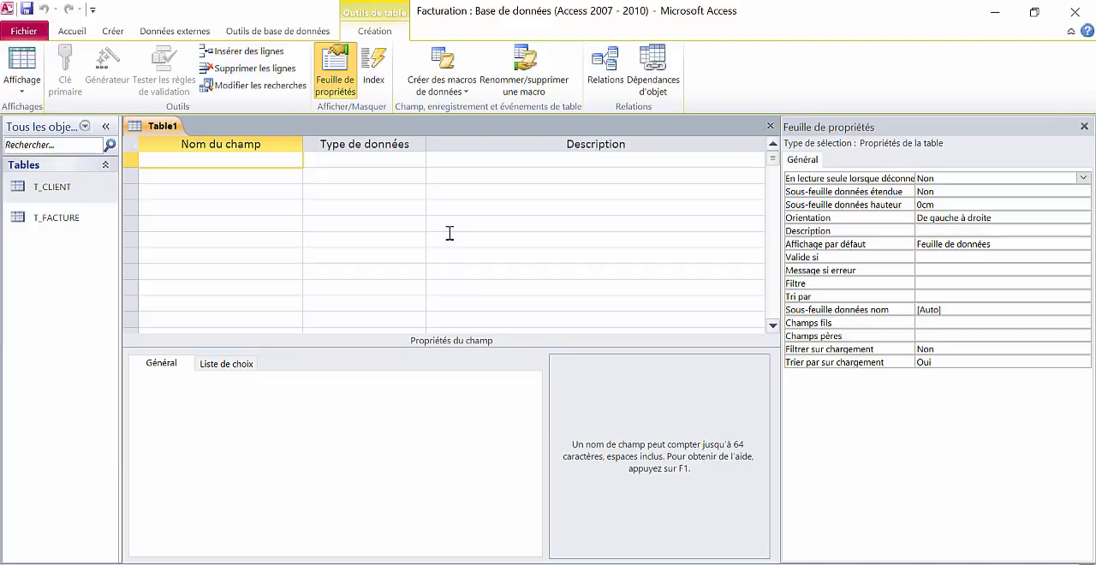
text(NUMFACT)
key(Tab)
click(201, 163)
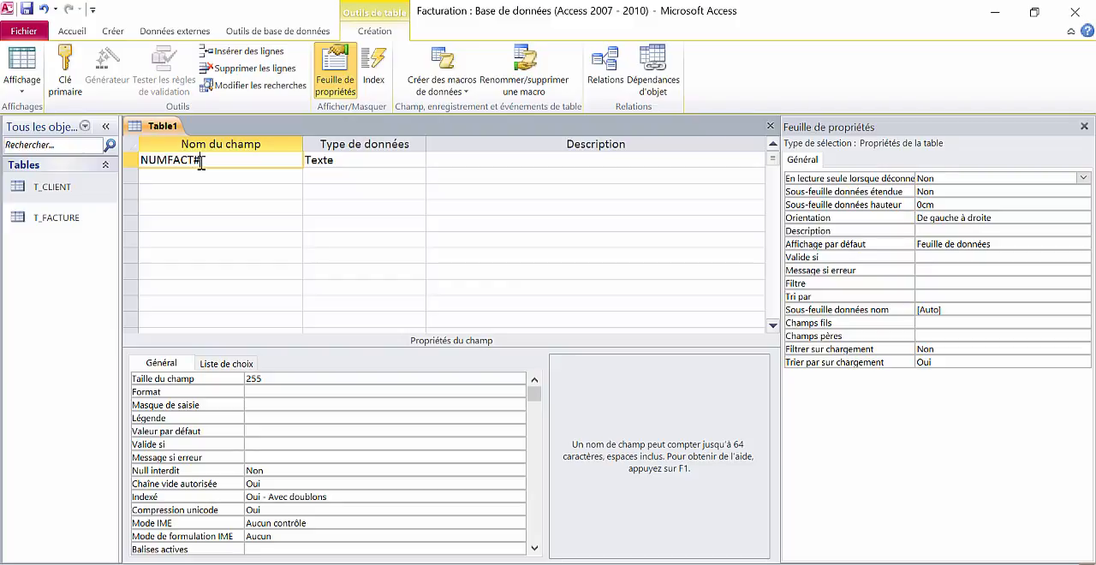
text(#)
click(401, 159)
click(416, 160)
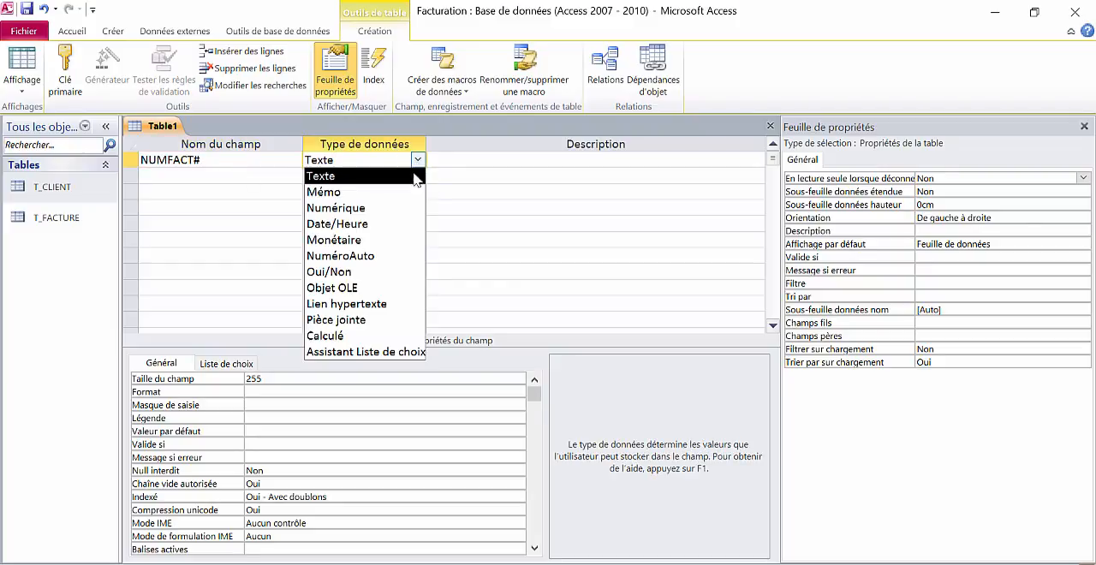
click(350, 206)
click(203, 174)
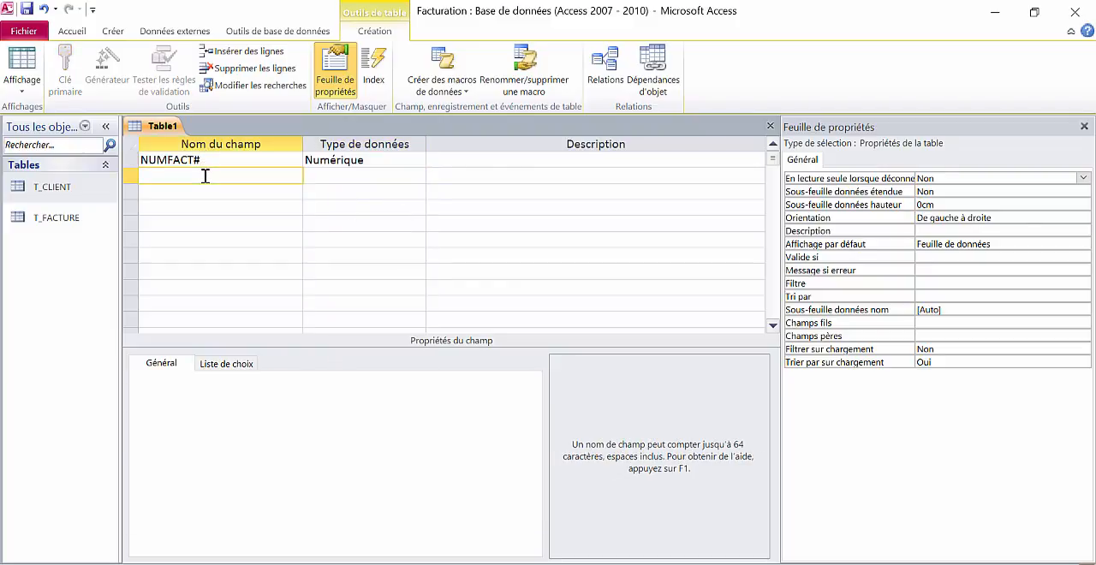
- Add the field REFPROD# below NUMFACT#, keeping the Texte data type and setting its field size to 5
text(REFPROD#)
key(Tab)
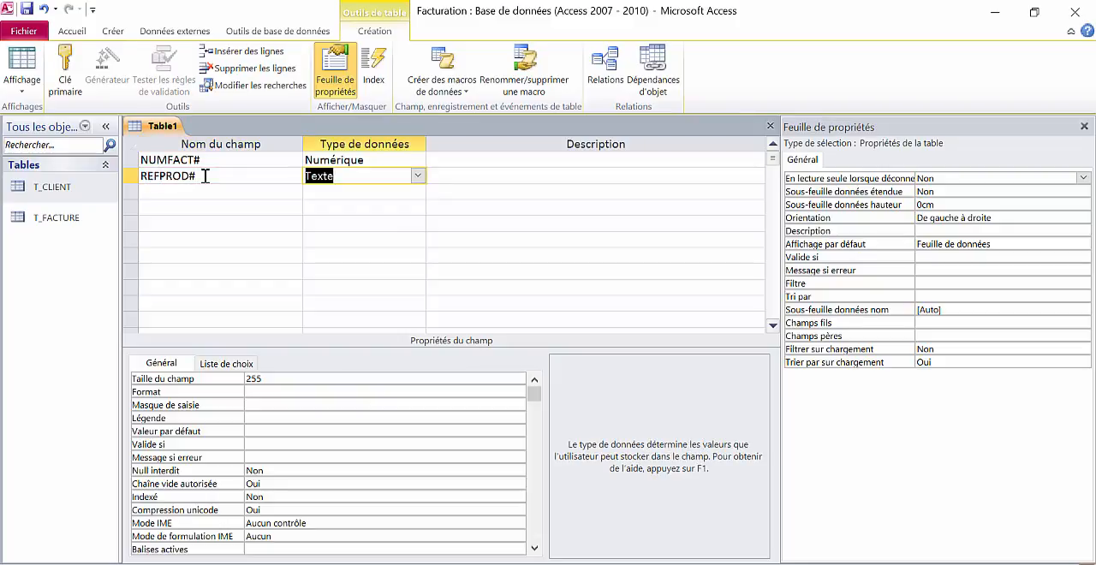
click(266, 382)
key(BackSpace)
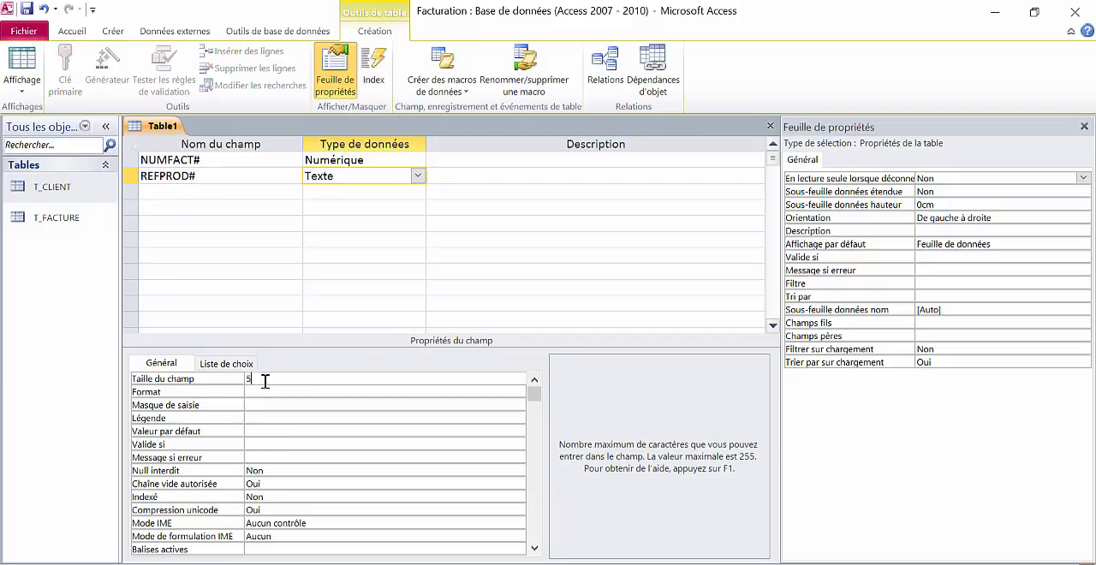
- Add the quantity field QTE below REFPROD# with the Numérique data type and the Entier long field size
click(217, 193)
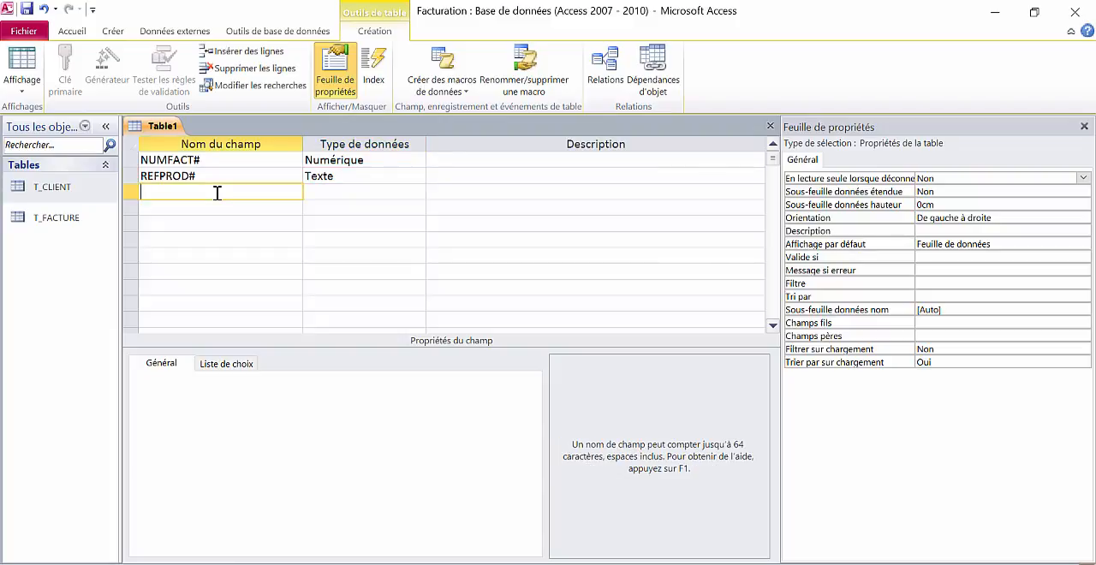
text(QTE)
key(Tab)
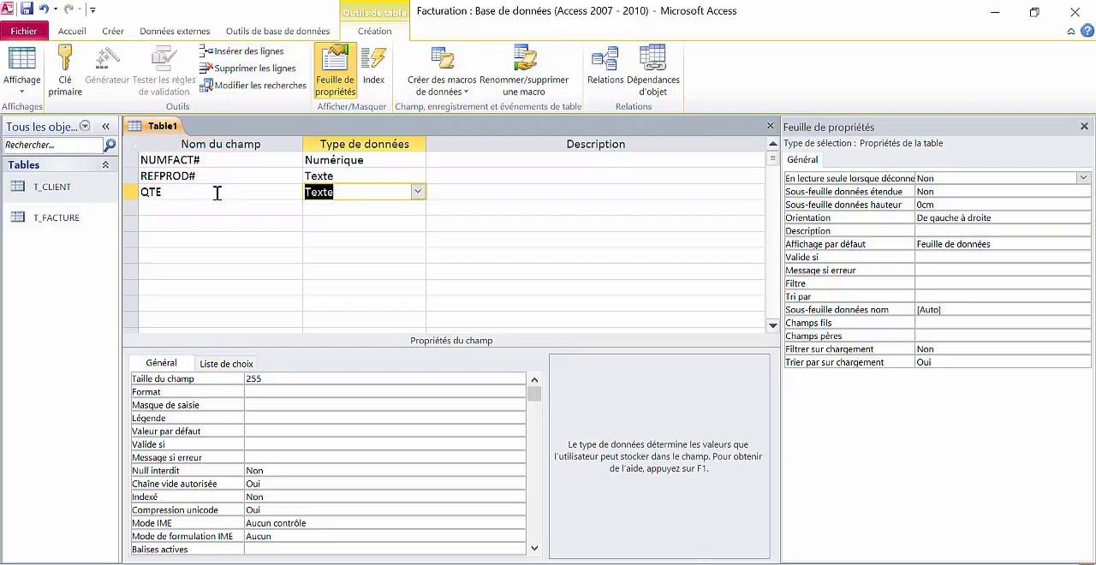
click(419, 194)
click(409, 192)
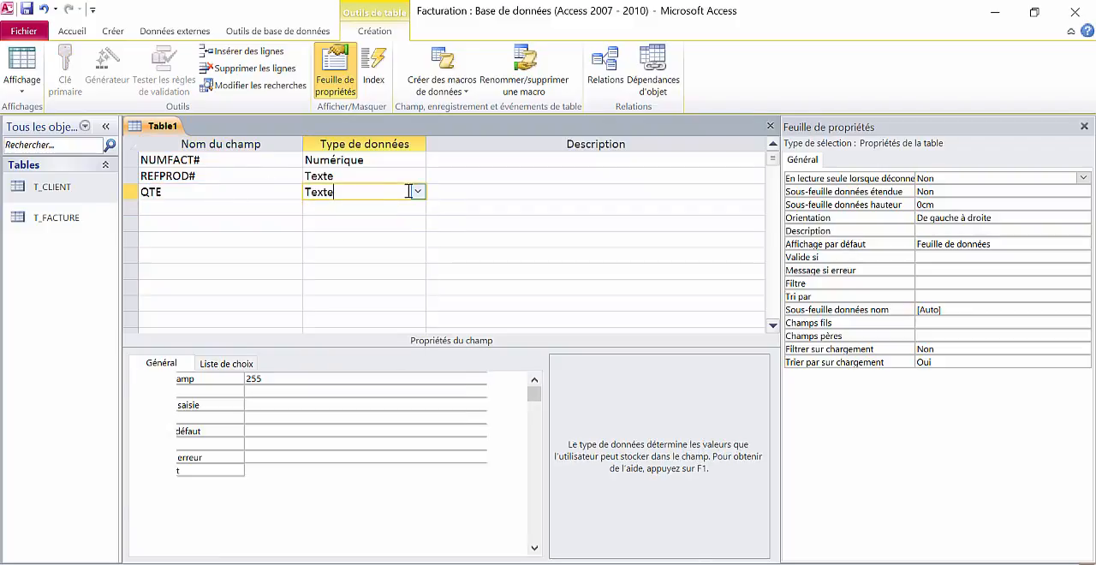
click(417, 192)
click(360, 239)
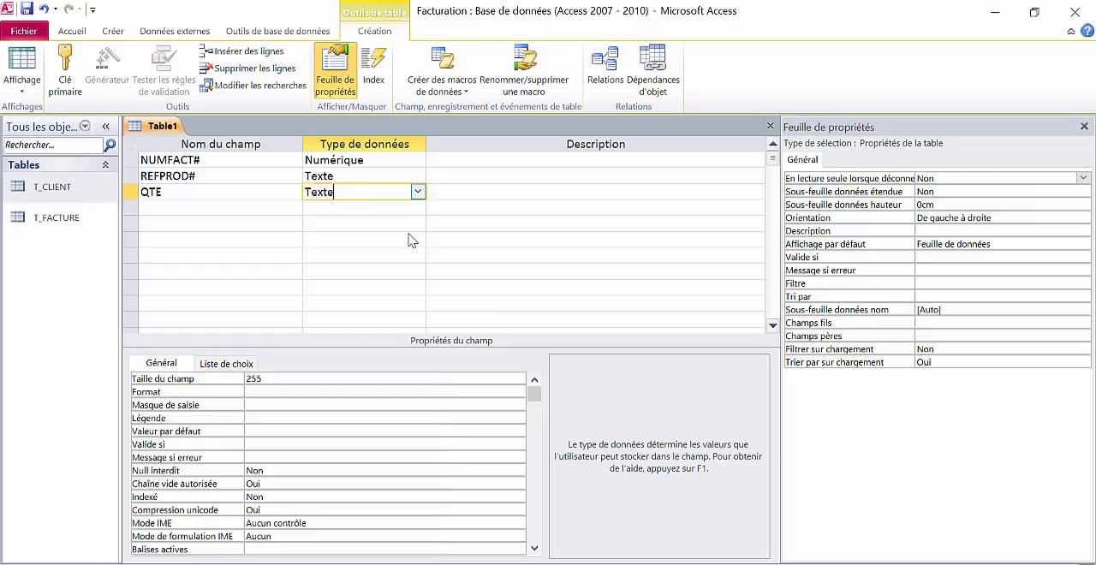
click(262, 393)
click(265, 378)
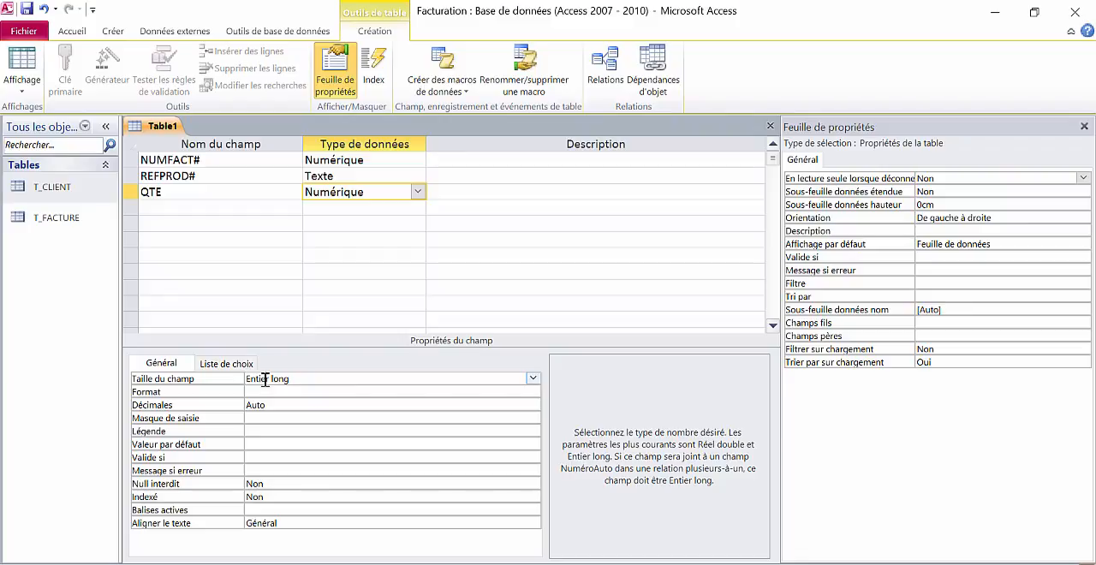
- Set NUMFACT# and REFPROD# together as the table's composite primary key
click(168, 272)
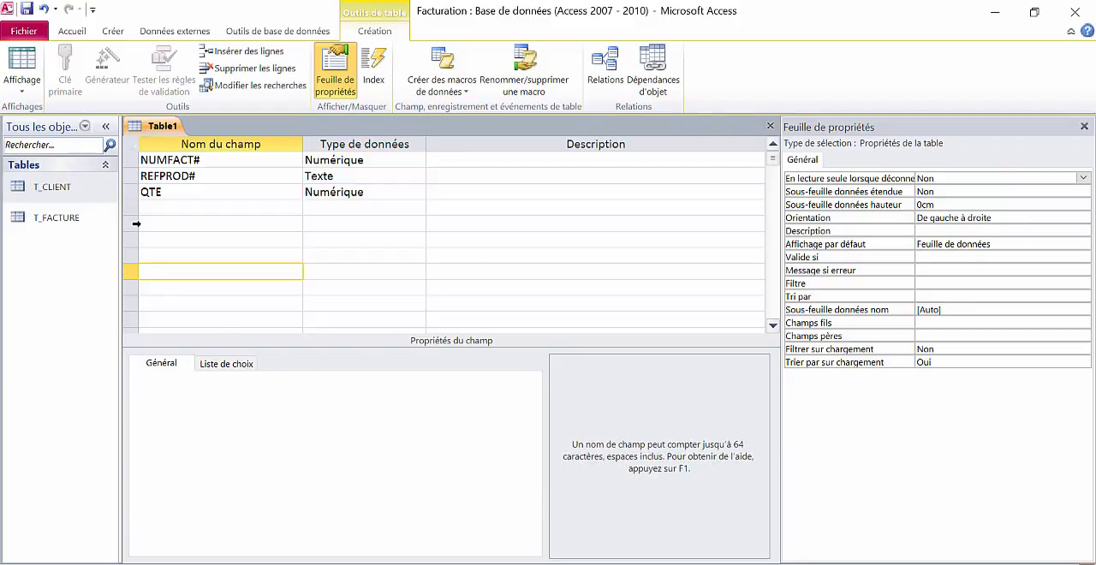
click(127, 160)
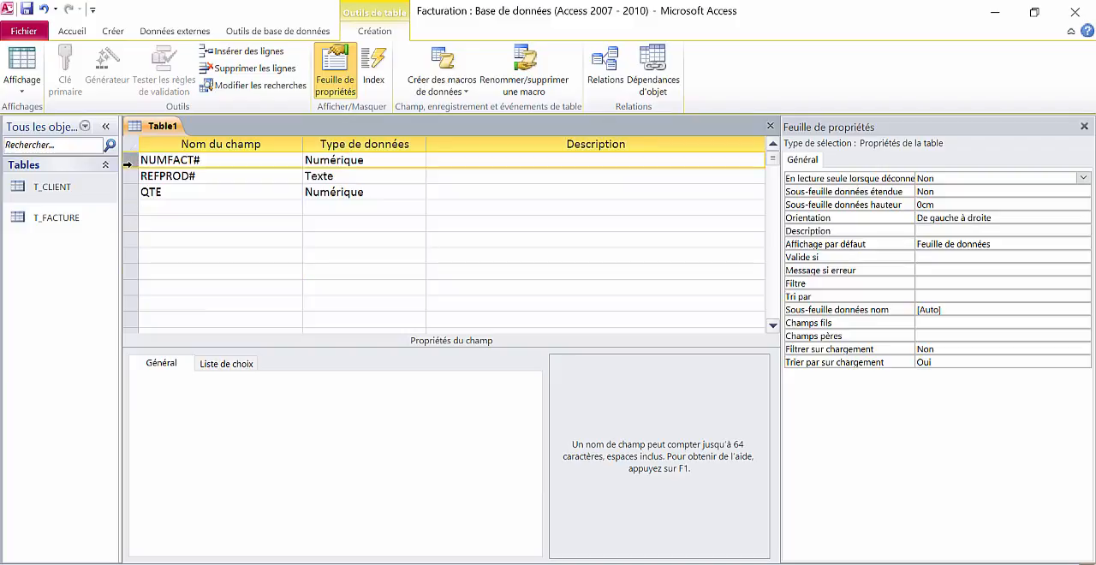
click(127, 176)
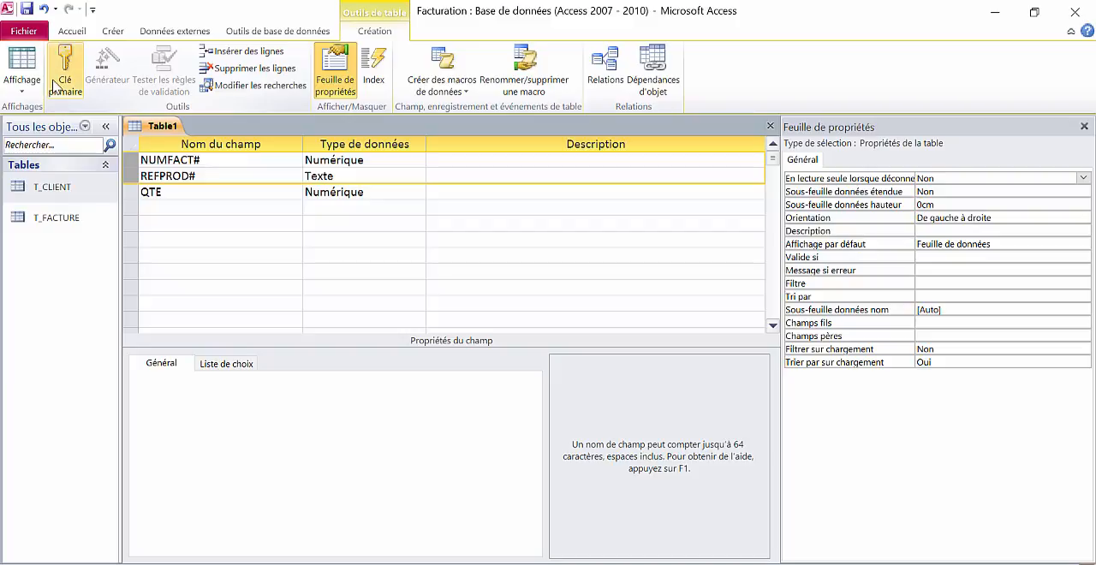
click(55, 84)
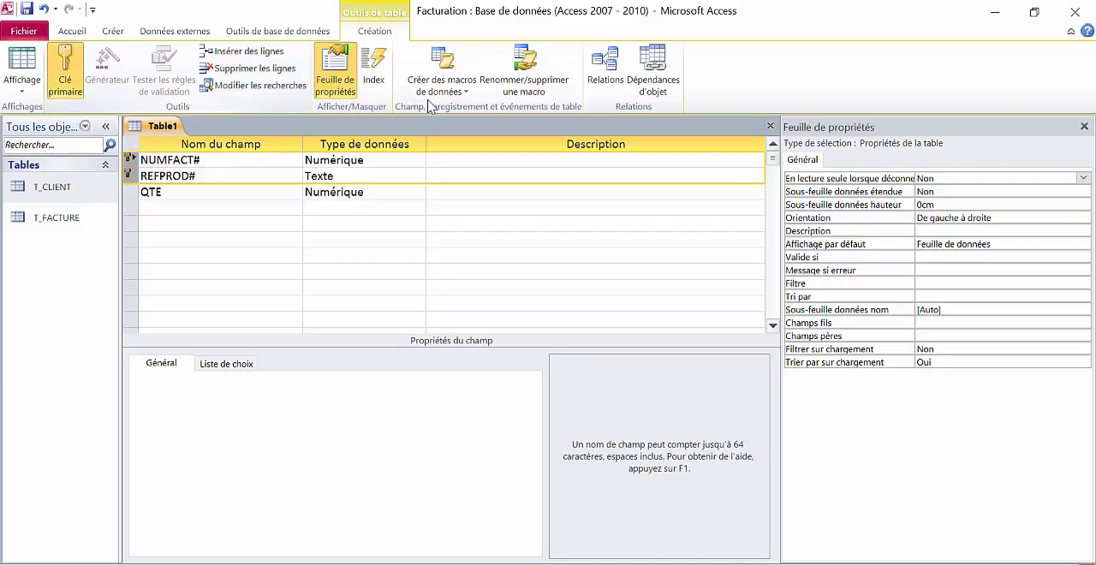
- Close the table design and save the table under the name T_ESTFACTURE
click(769, 126)
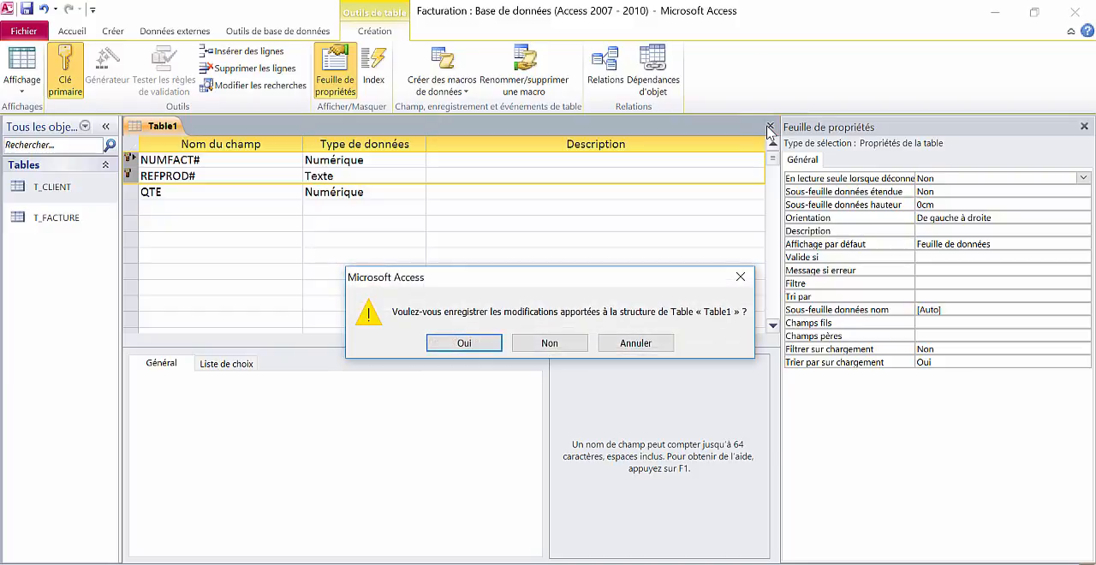
key(Return)
text(T_ESTFACTURE)
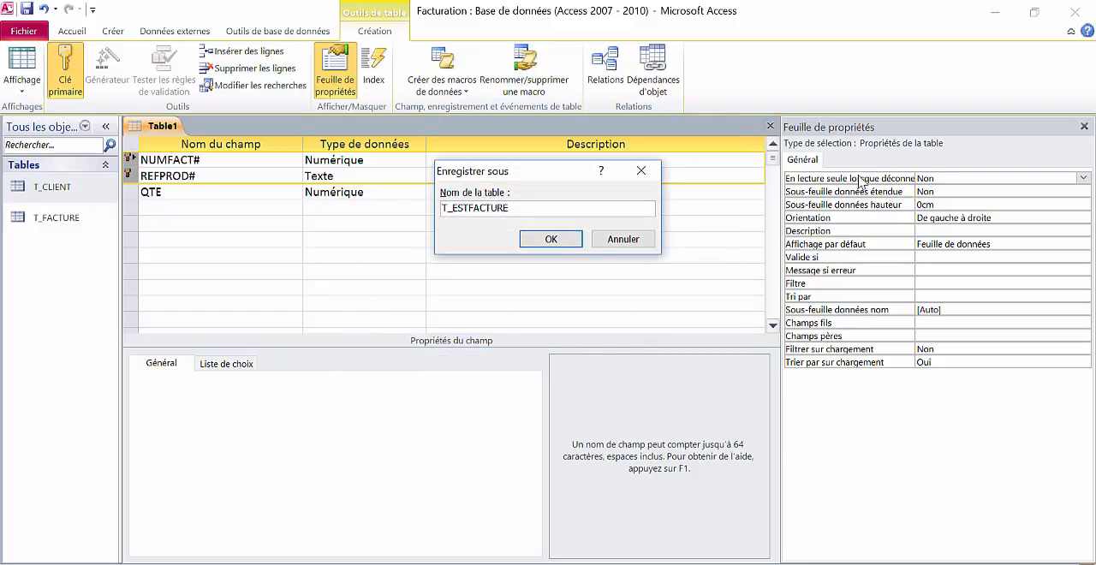
click(550, 239)
- Start another table in design view with REFPROD as a Texte field of size 5 and make it the primary key
click(110, 75)
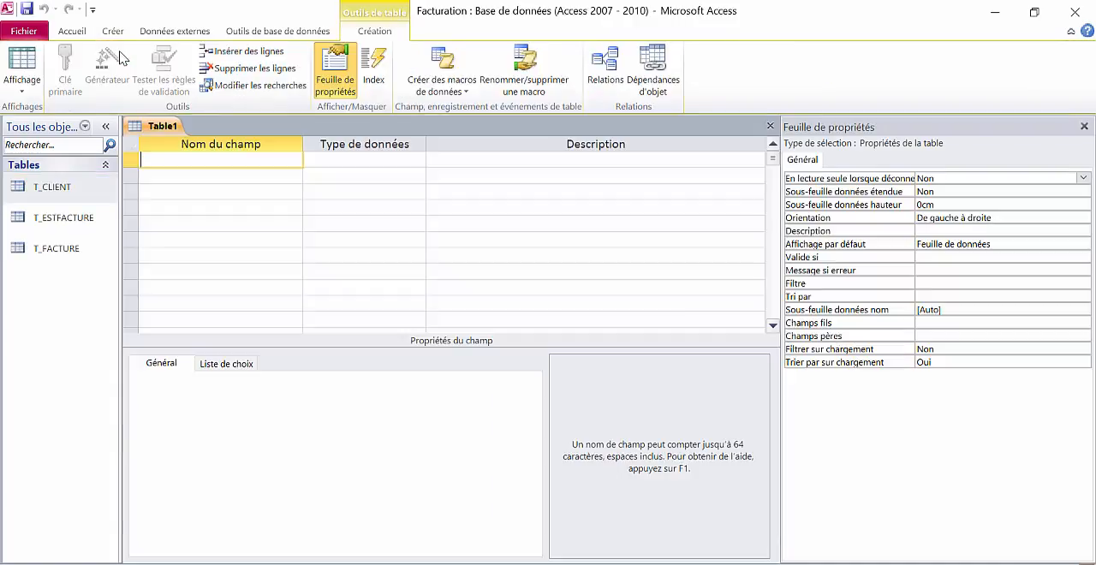
text(REFPROD)
key(Tab)
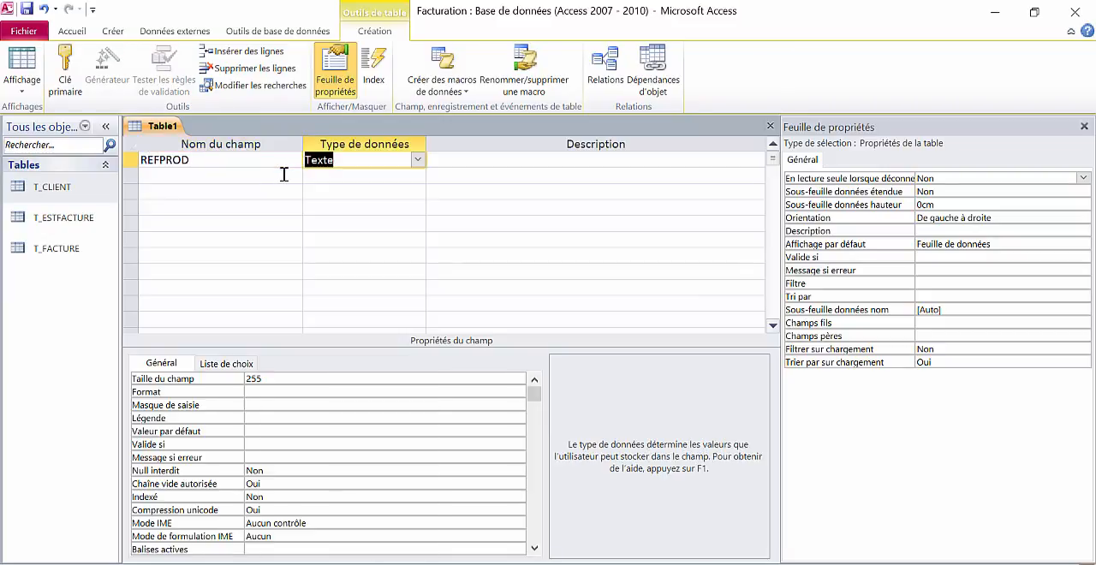
click(261, 382)
double_click(253, 378)
text(5)
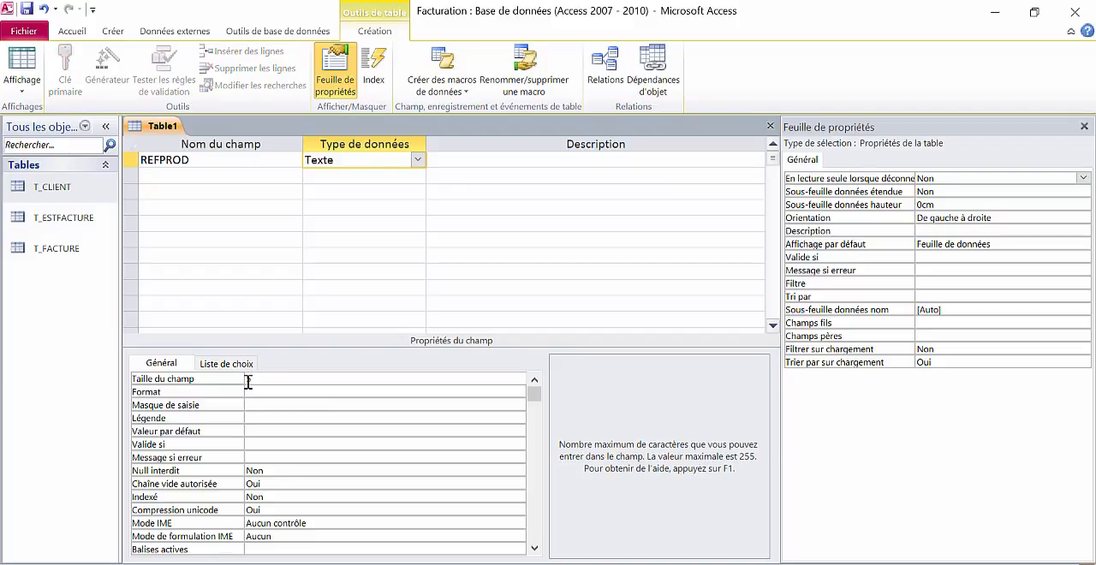
click(133, 160)
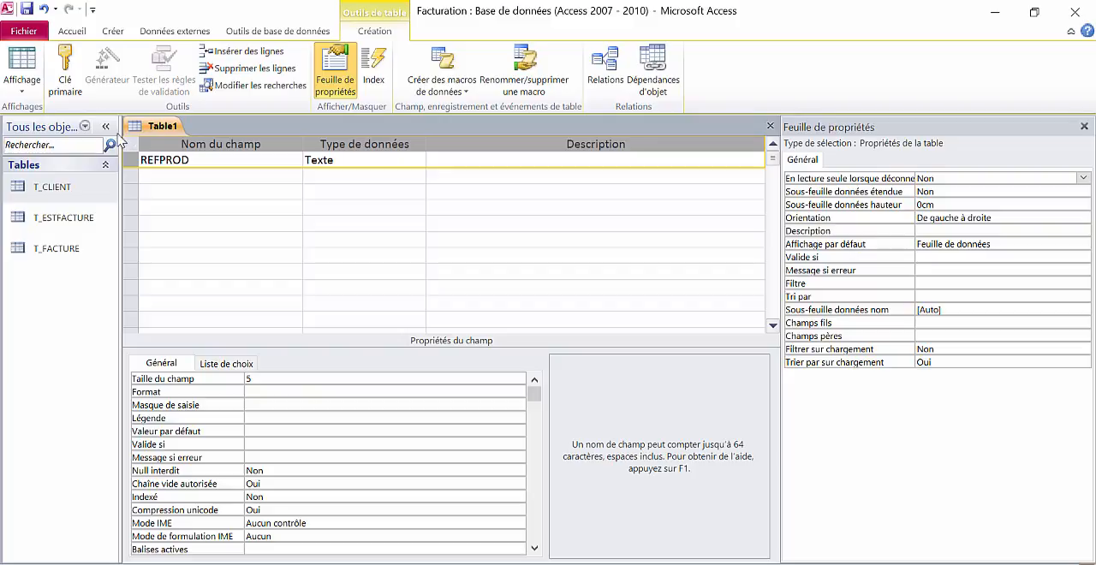
click(67, 84)
- Add the field DESIGN below REFPROD with the Texte data type and a field size of 50
click(176, 174)
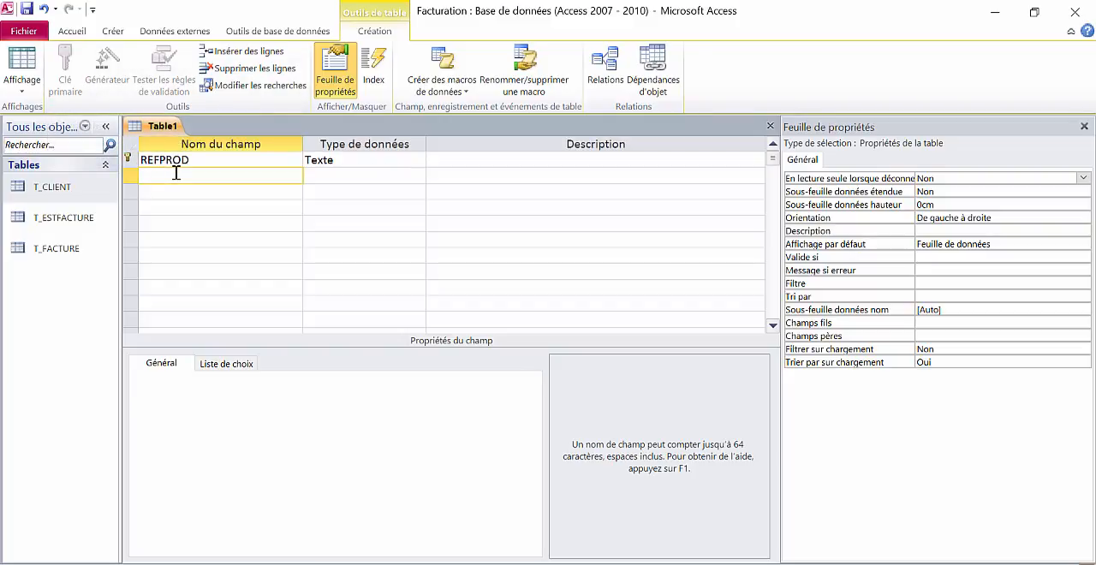
text(DESIGN)
key(Tab)
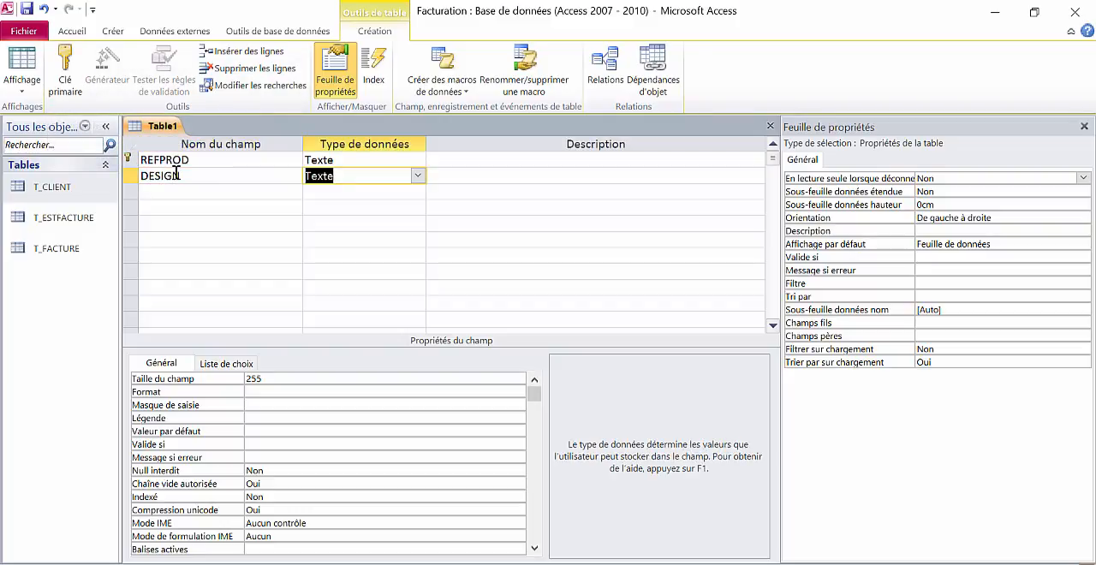
double_click(267, 378)
text(50)
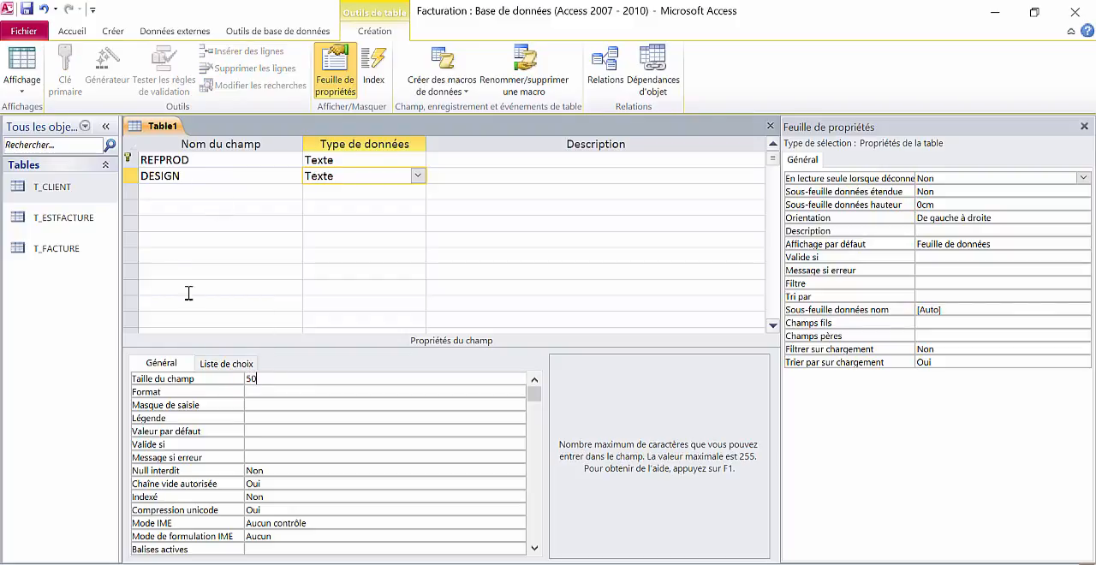
- Add the price field PRIXHT below DESIGN with the Numérique data type and the Réel simple field size
click(168, 191)
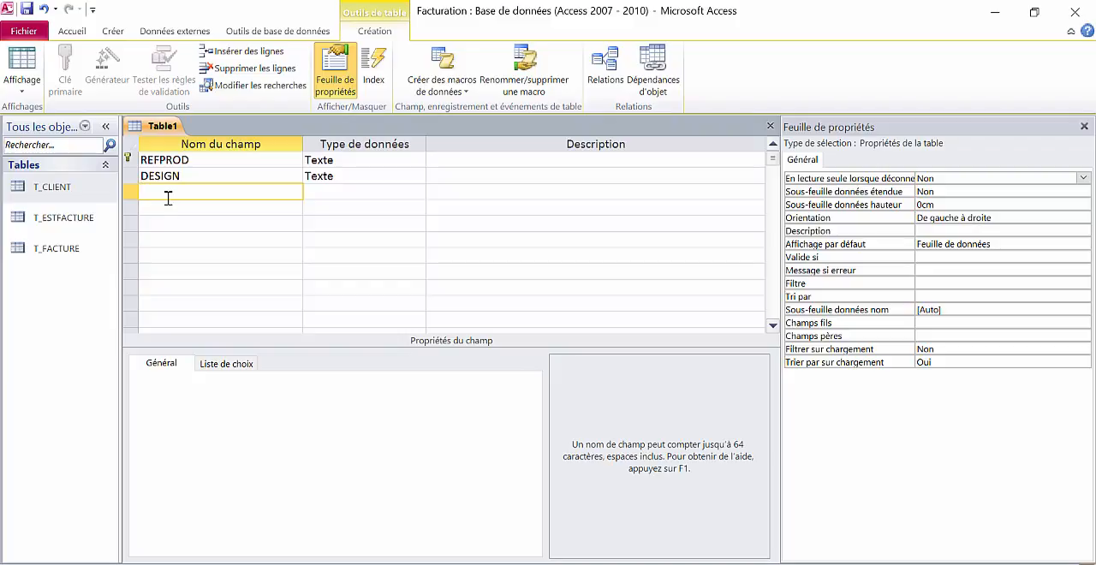
text(PRIXHT)
key(Tab)
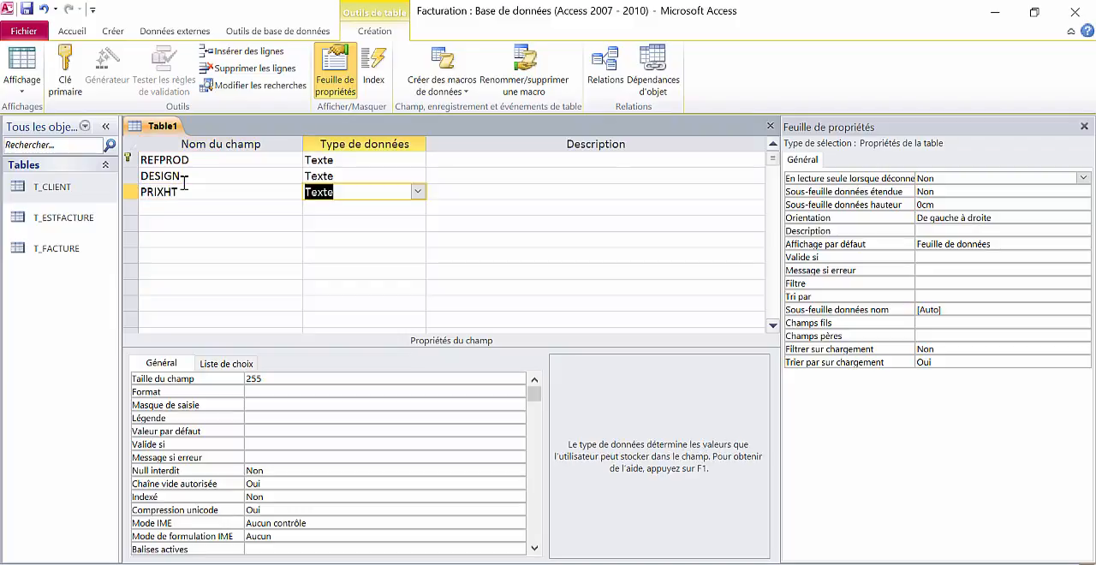
click(418, 191)
click(415, 241)
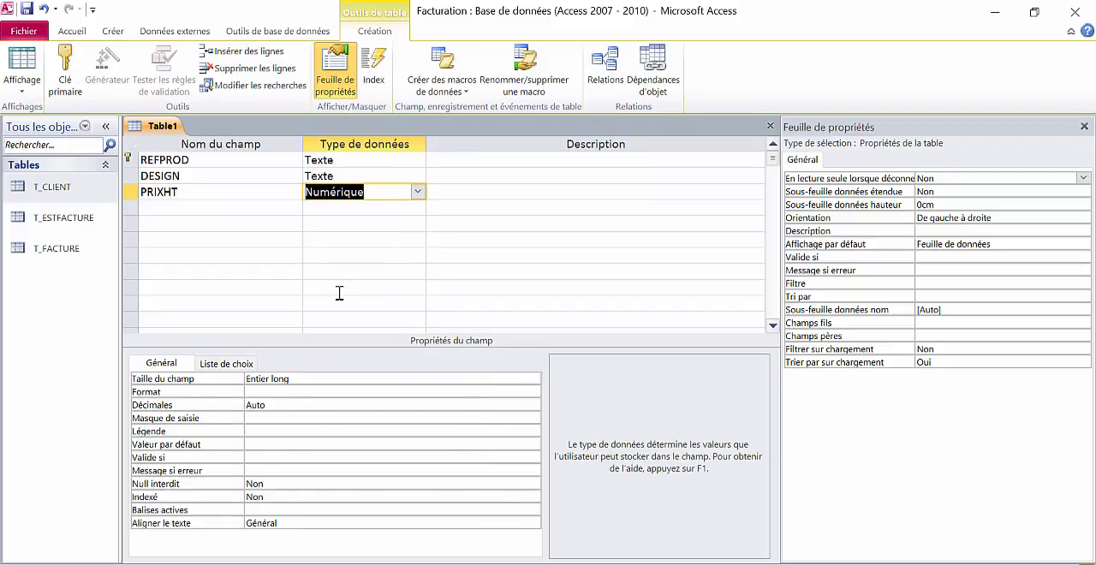
click(310, 380)
click(530, 378)
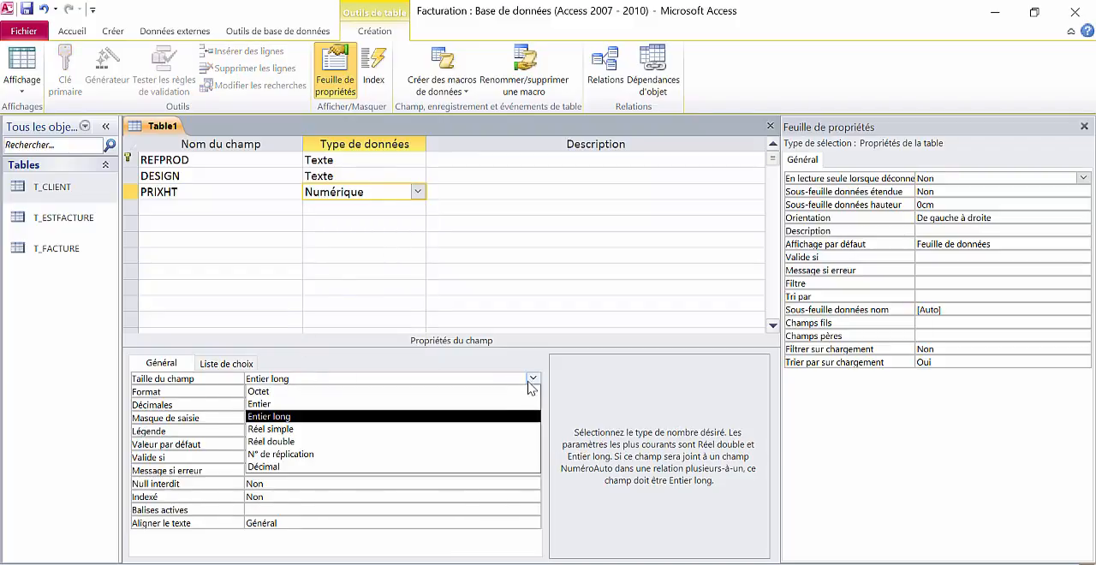
click(498, 429)
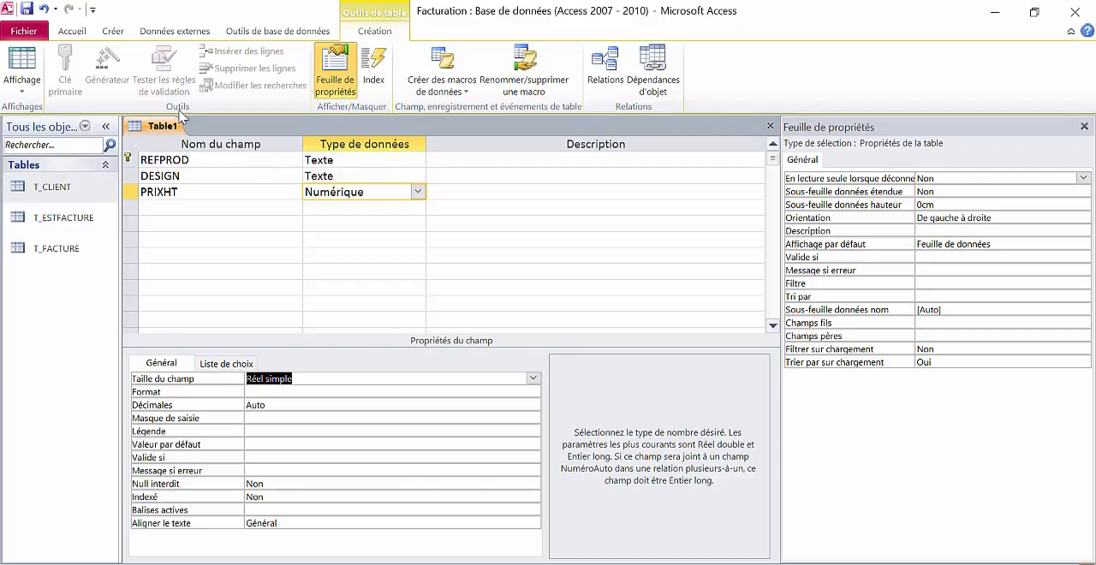
- Close the product table design and save the table under the name T_PRODUIT
click(768, 127)
key(Return)
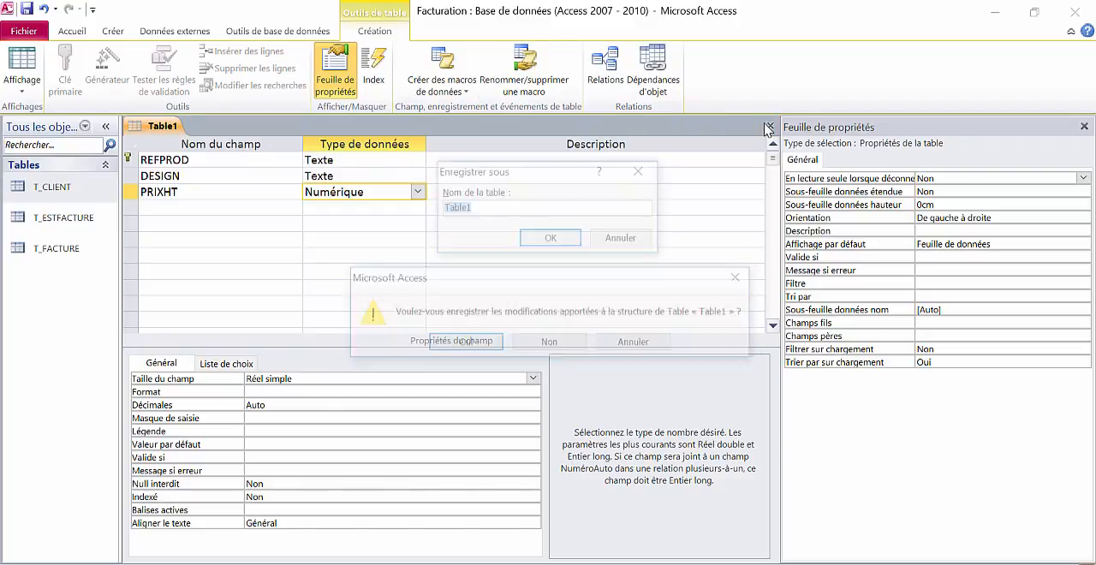
text(T_PRODUIT)
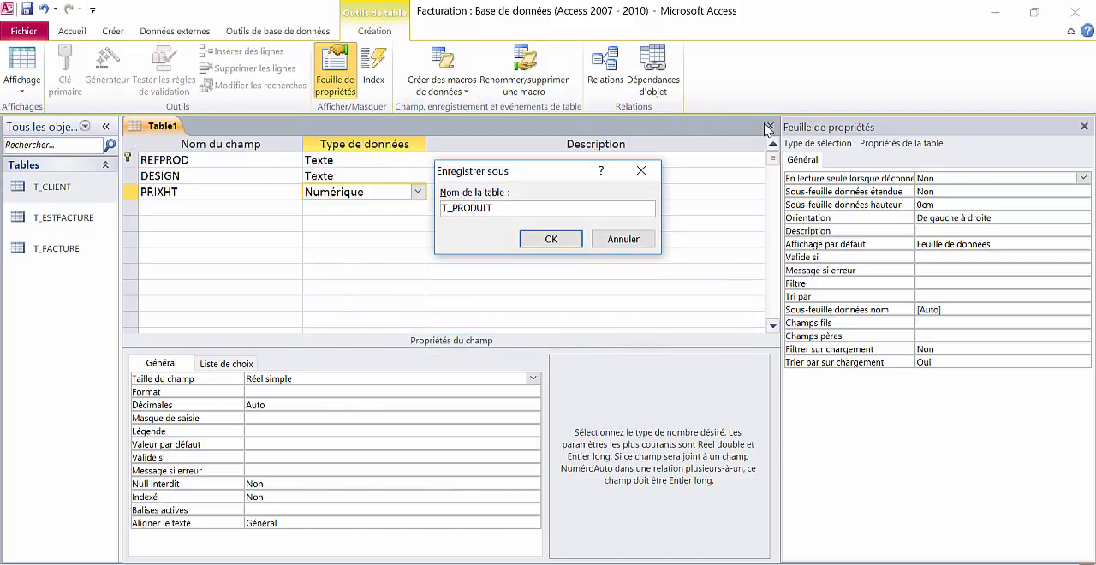
key(Return)
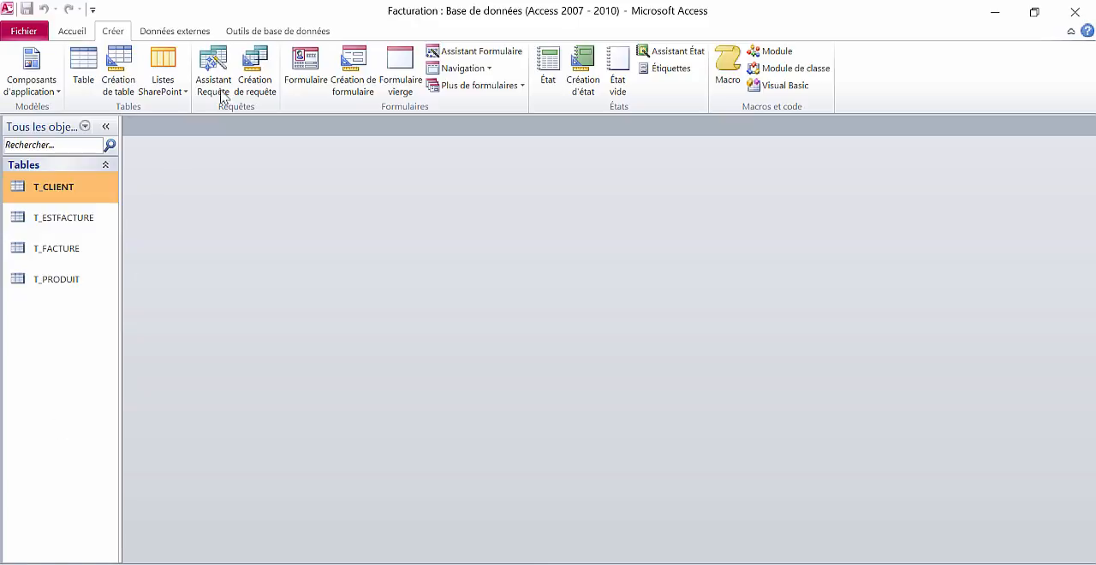
- Open the database relationships and add the tables T_CLIENT, T_ESTFACTURE, T_FACTURE and T_PRODUIT to the diagram
click(281, 30)
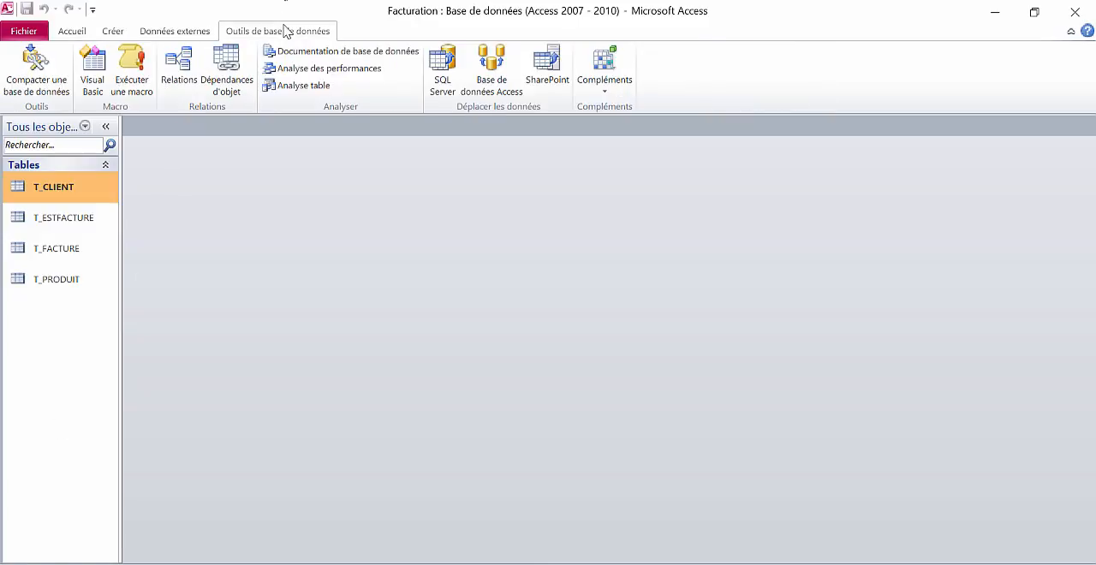
click(180, 68)
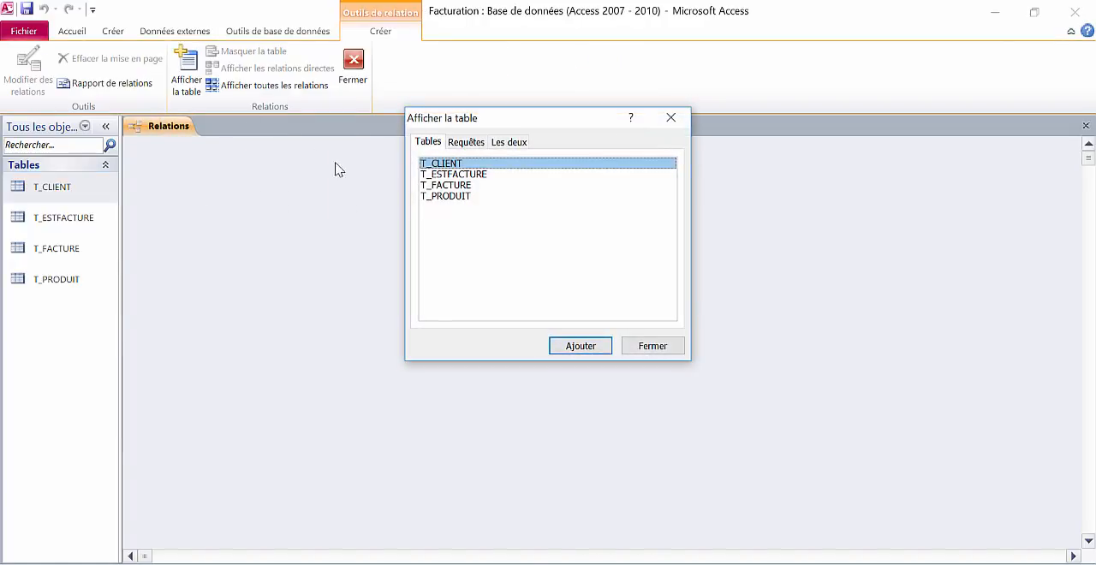
shift+click(450, 175)
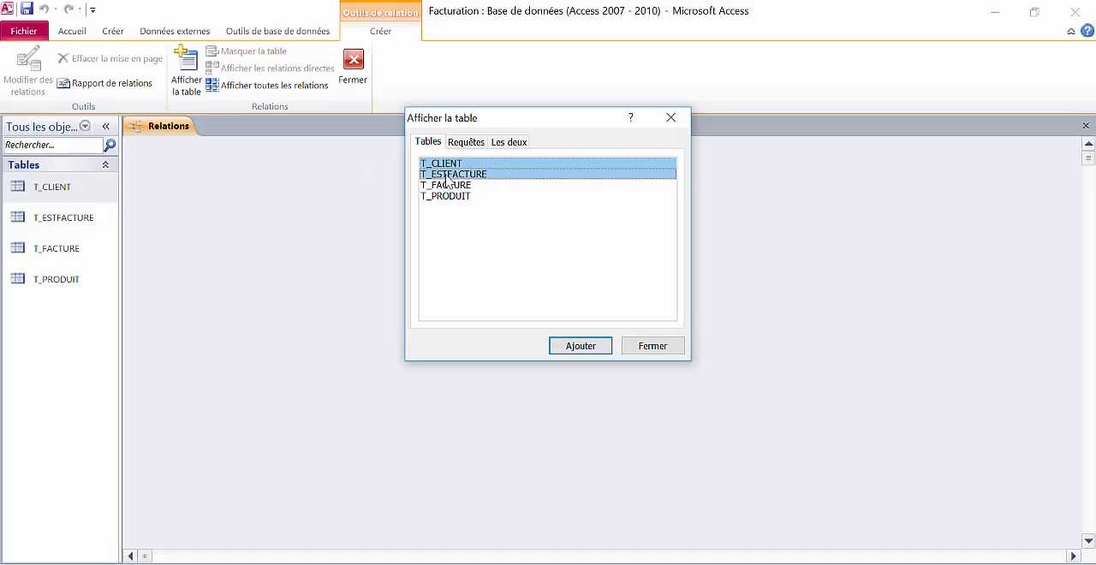
shift+click(446, 187)
shift+click(450, 197)
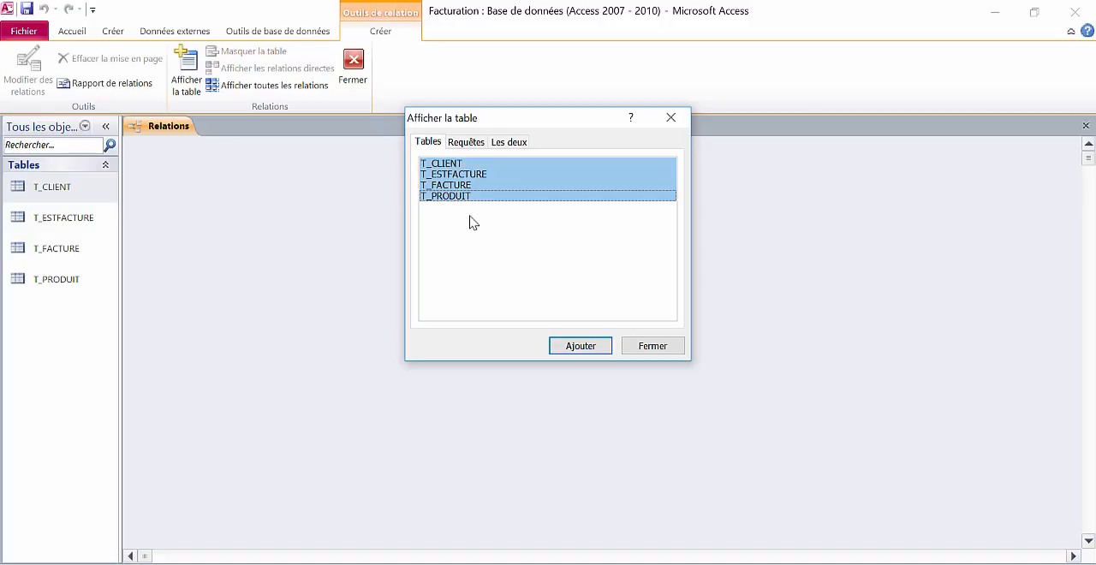
click(598, 355)
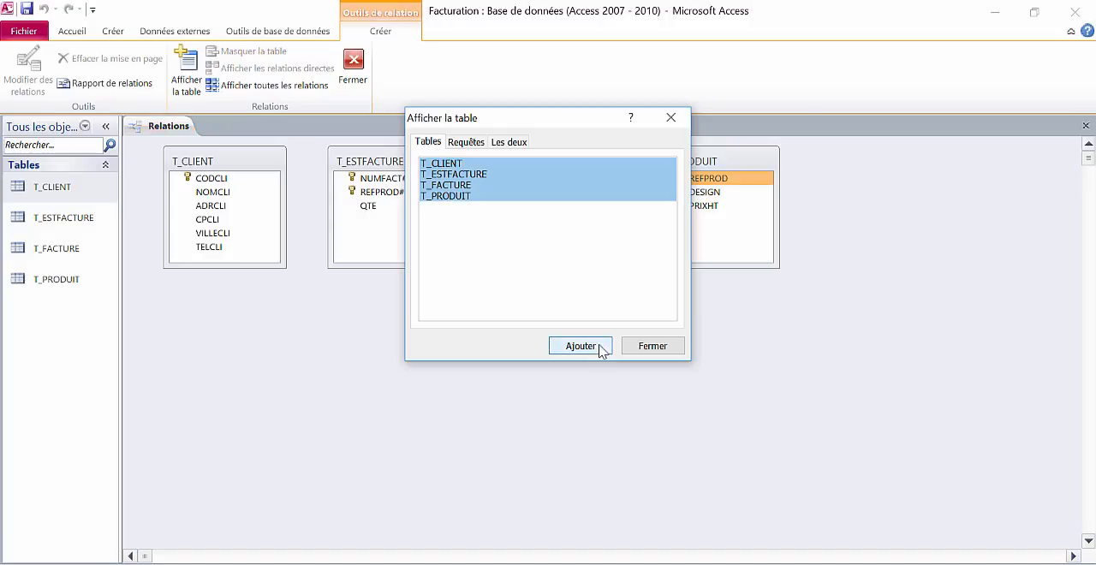
click(651, 347)
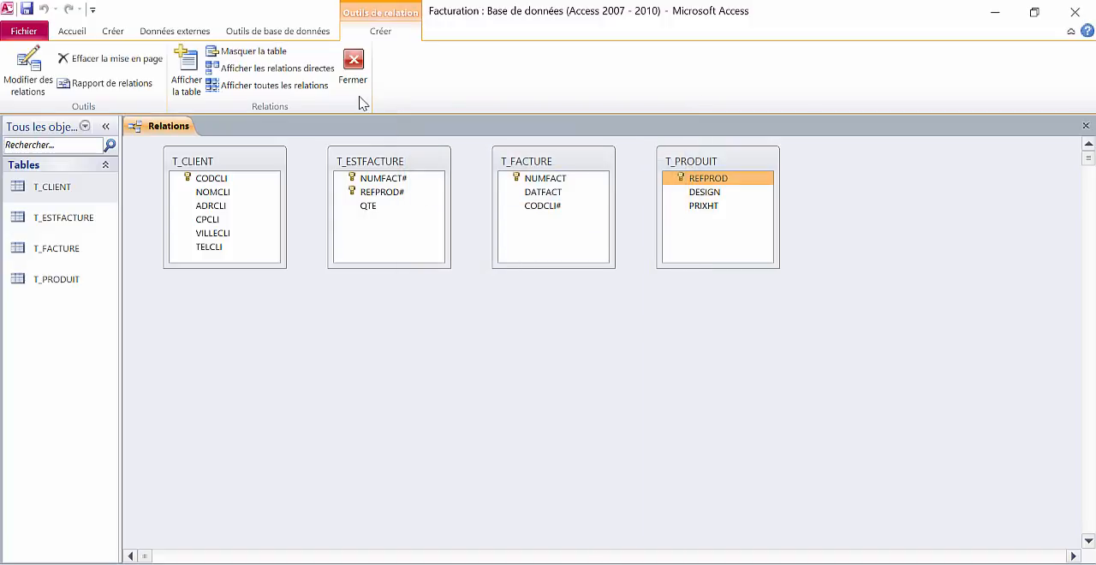
- Reposition the T_ESTFACTURE table in the relationships diagram so it sits below and between T_FACTURE and T_PRODUIT
drag(381, 166, 604, 312)
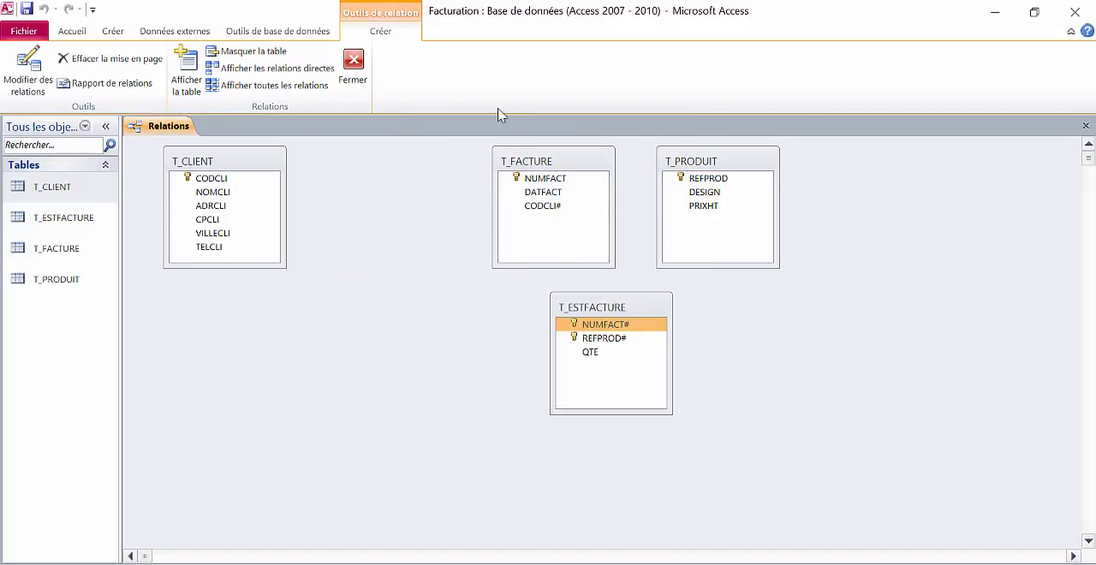
- Line up T_FACTURE and T_ESTFACTURE between T_CLIENT and T_PRODUIT, and relate T_CLIENT's CODCLI to T_FACTURE's CODCLI# with referential integrity enforced
drag(522, 165, 366, 162)
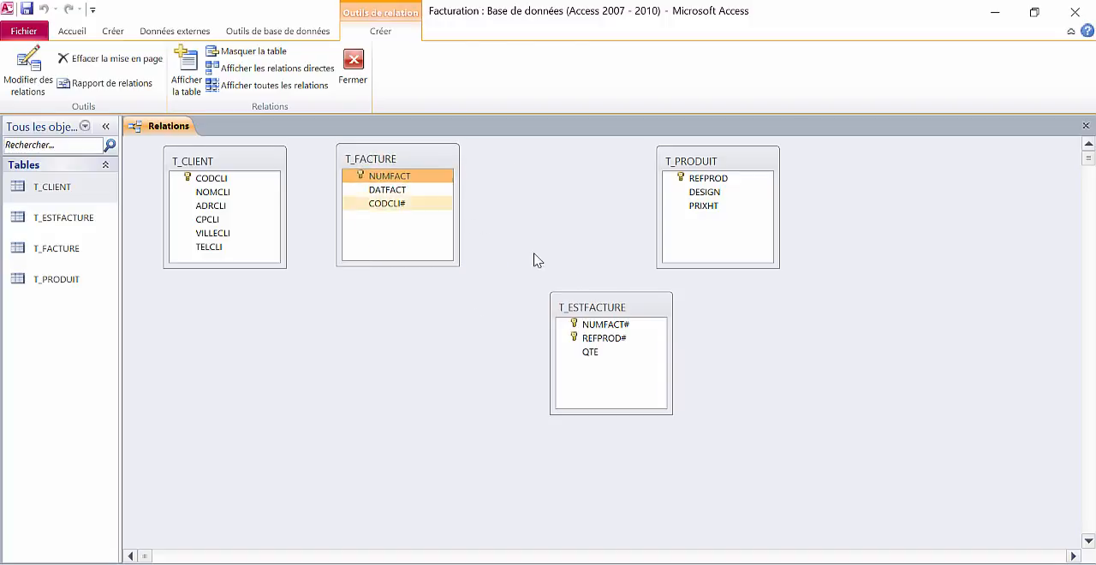
drag(606, 292, 553, 168)
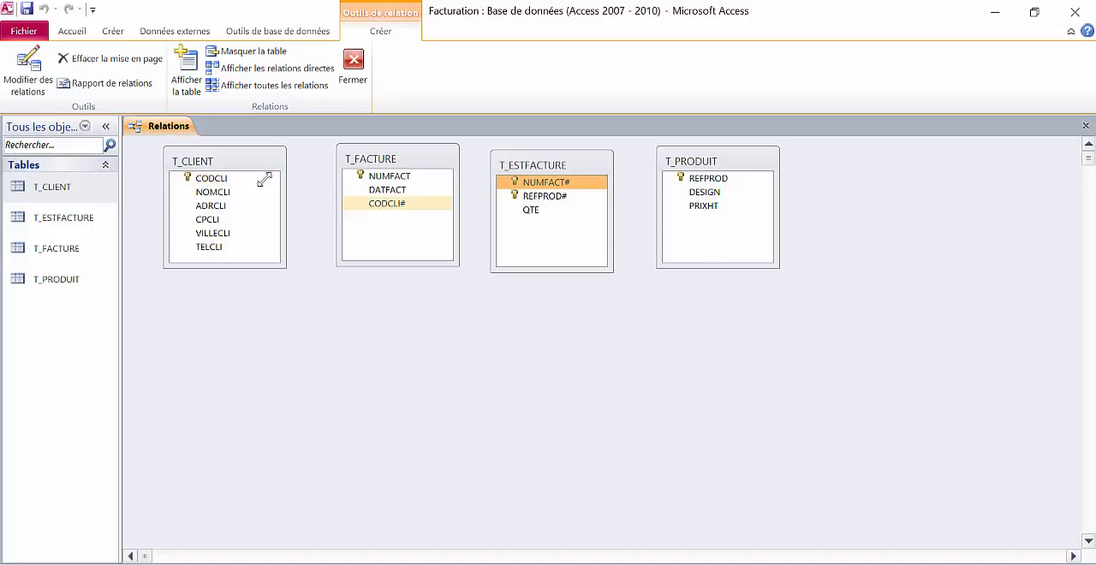
click(219, 176)
drag(218, 178, 377, 210)
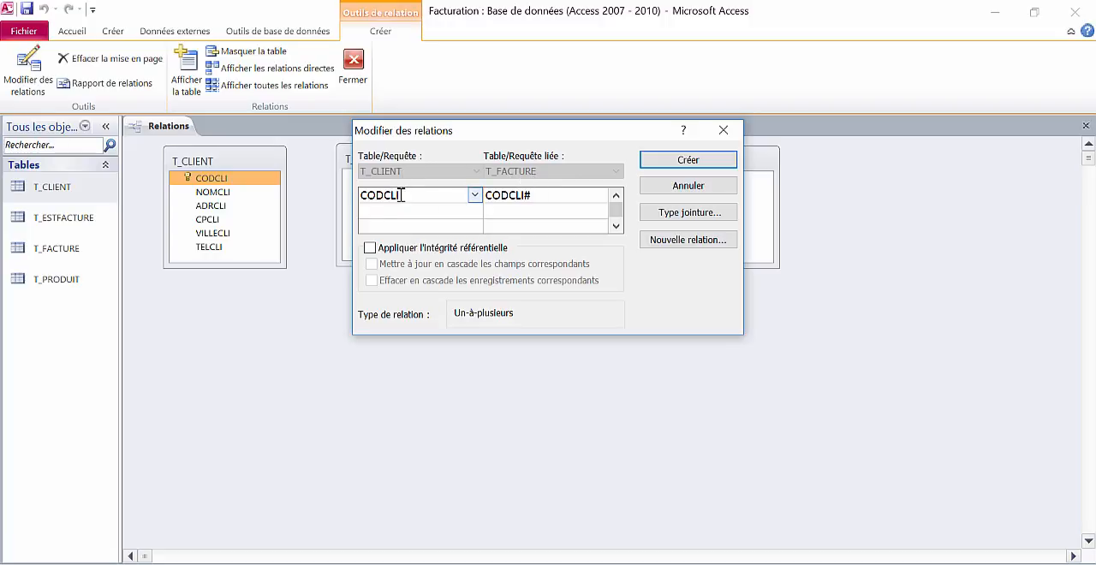
click(454, 250)
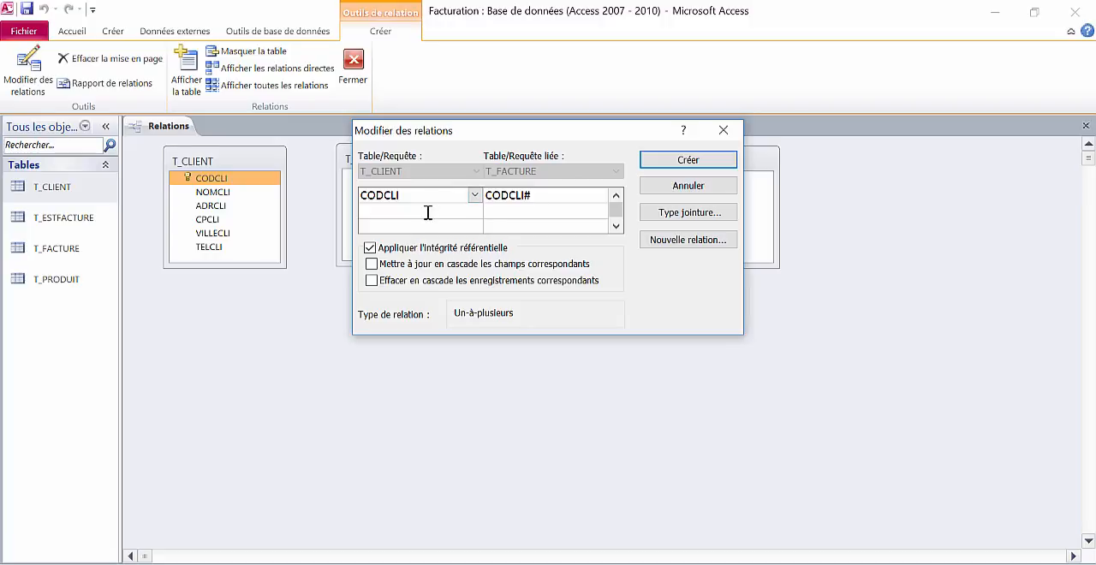
click(690, 162)
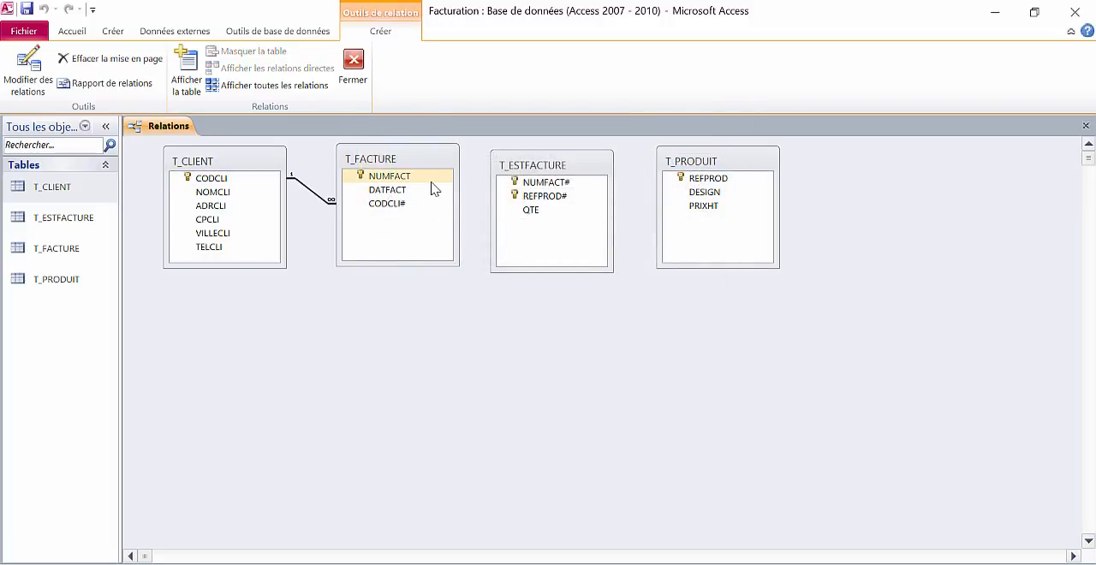
- Create the relationship from NUMFACT in T_FACTURE to NUMFACT# in T_ESTFACTURE with referential integrity enforced
drag(426, 177, 523, 184)
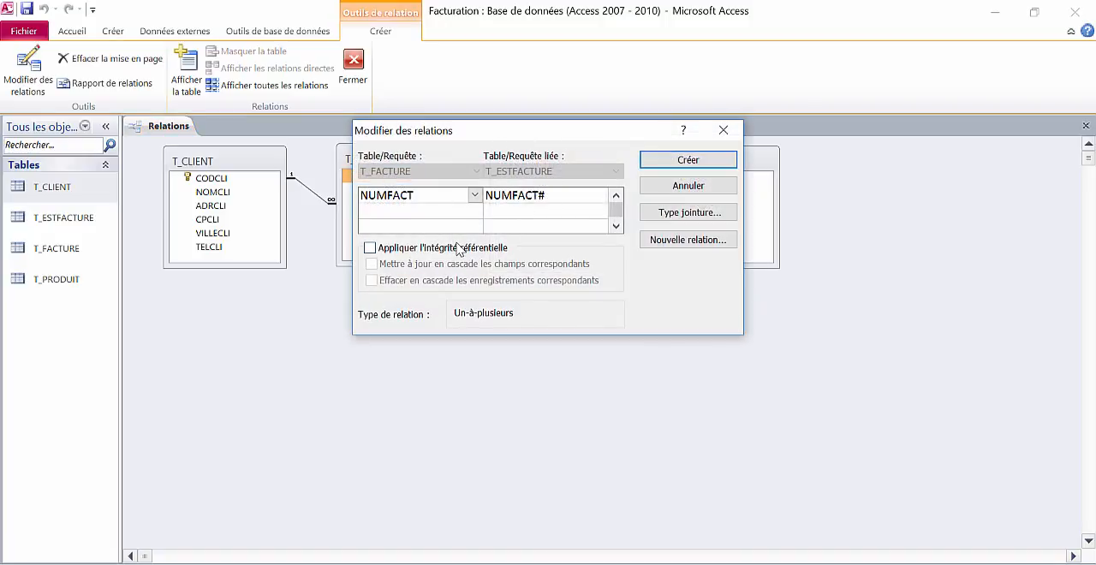
click(460, 248)
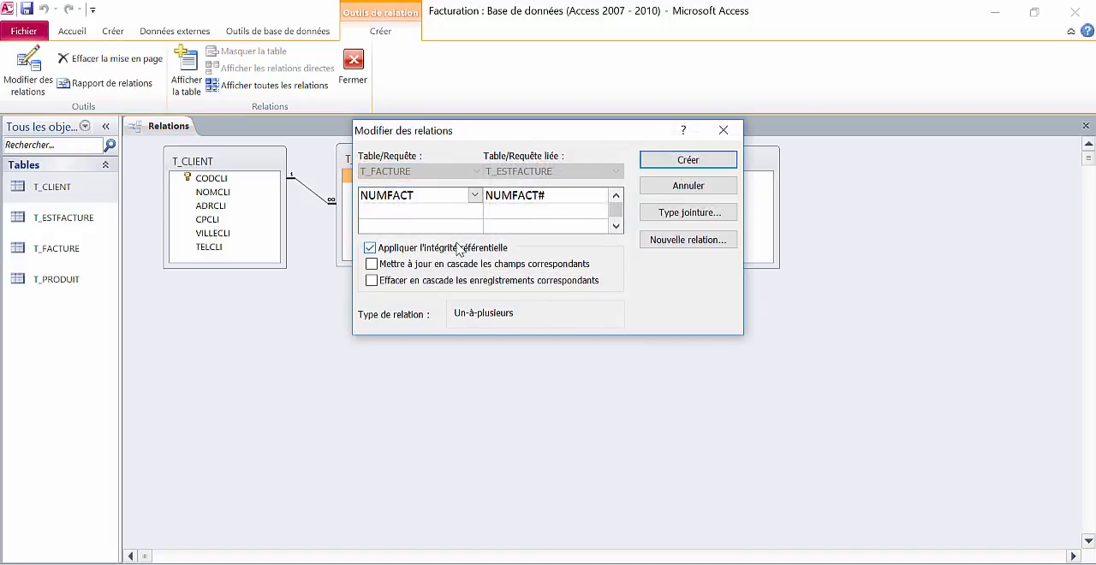
click(673, 167)
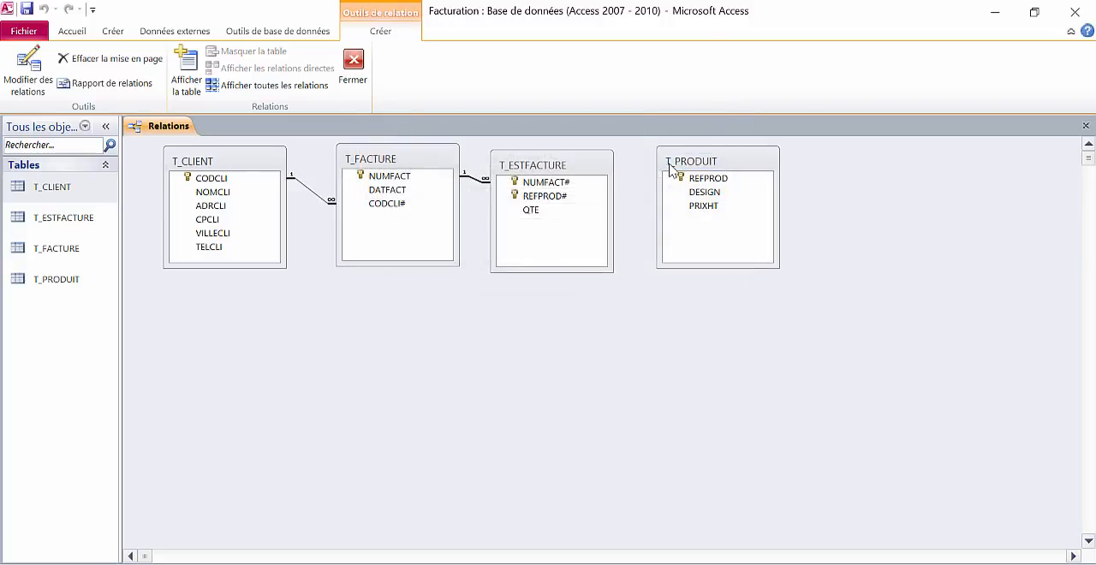
- Create the relationship between REFPROD in T_PRODUIT and REFPROD# in T_ESTFACTURE with referential integrity enforced
drag(586, 208, 697, 179)
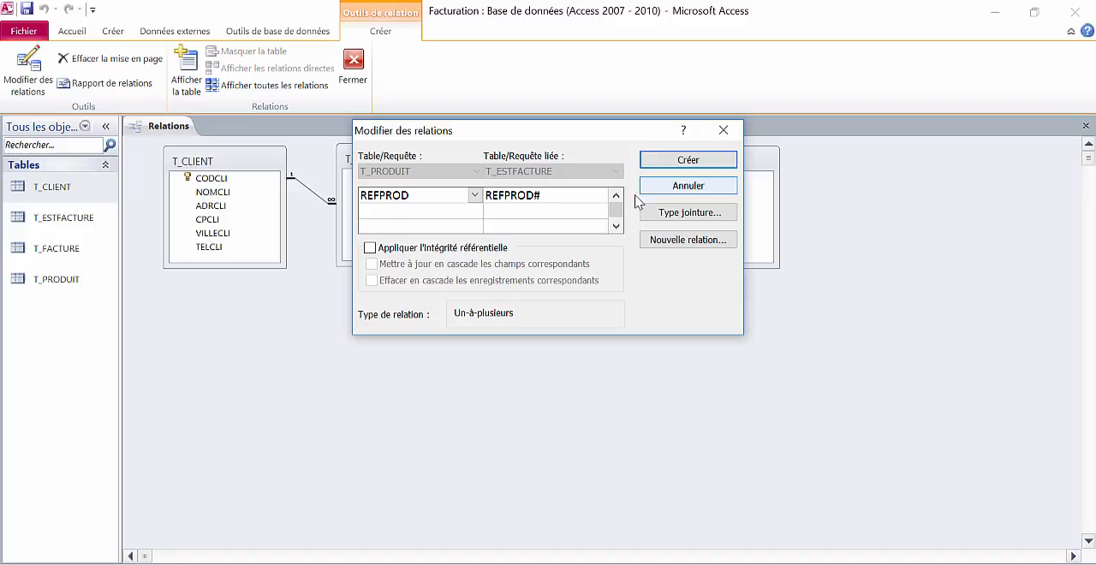
click(493, 249)
click(676, 163)
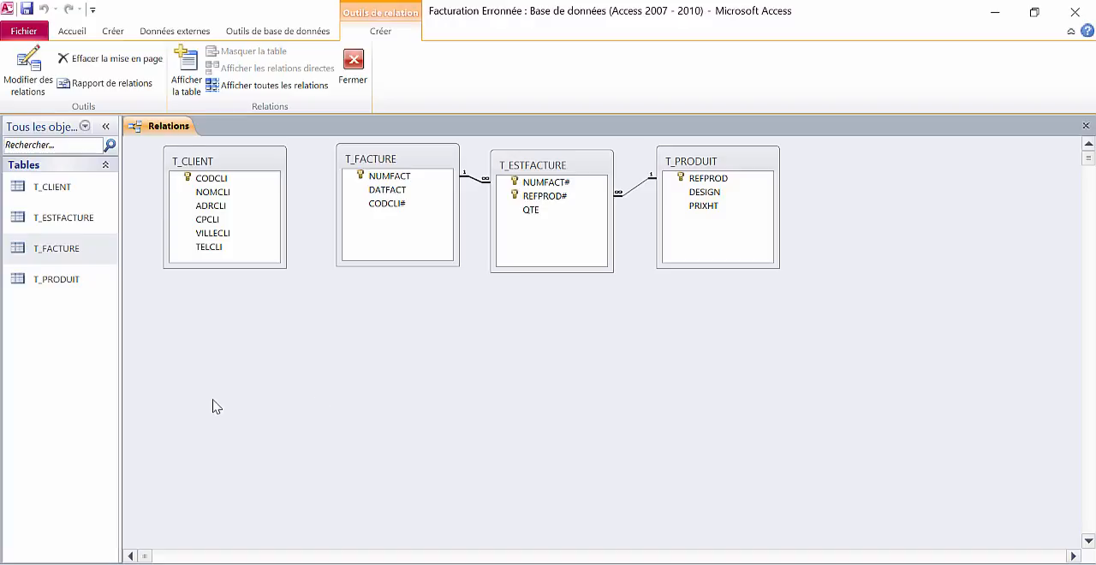
- In the Facturation Erronnée database, try to relate T_CLIENT's CODCLI to T_FACTURE's CODCLI# with referential integrity enforced
drag(211, 178, 374, 208)
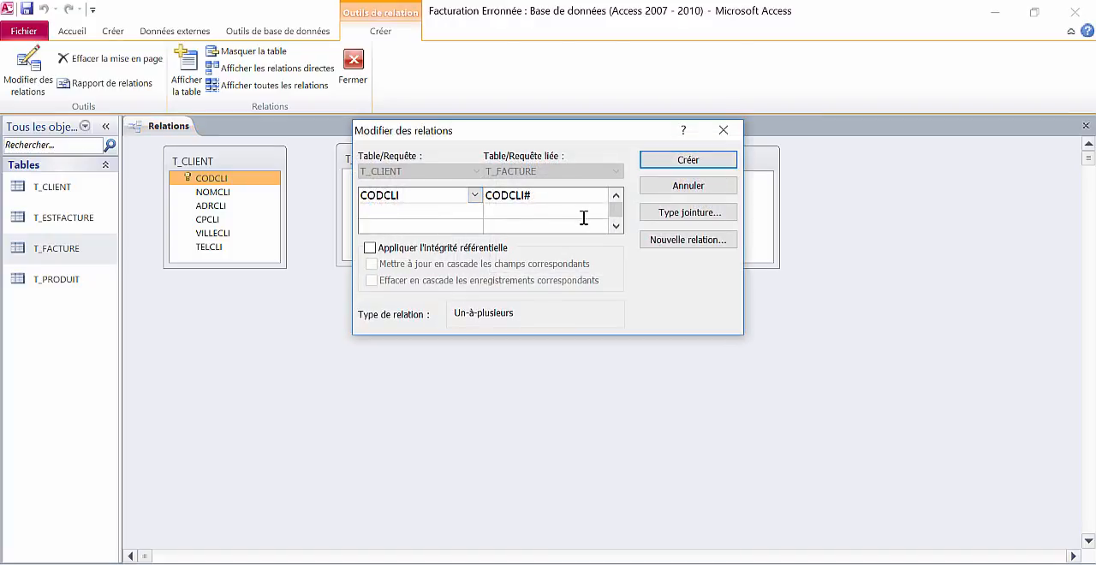
click(371, 248)
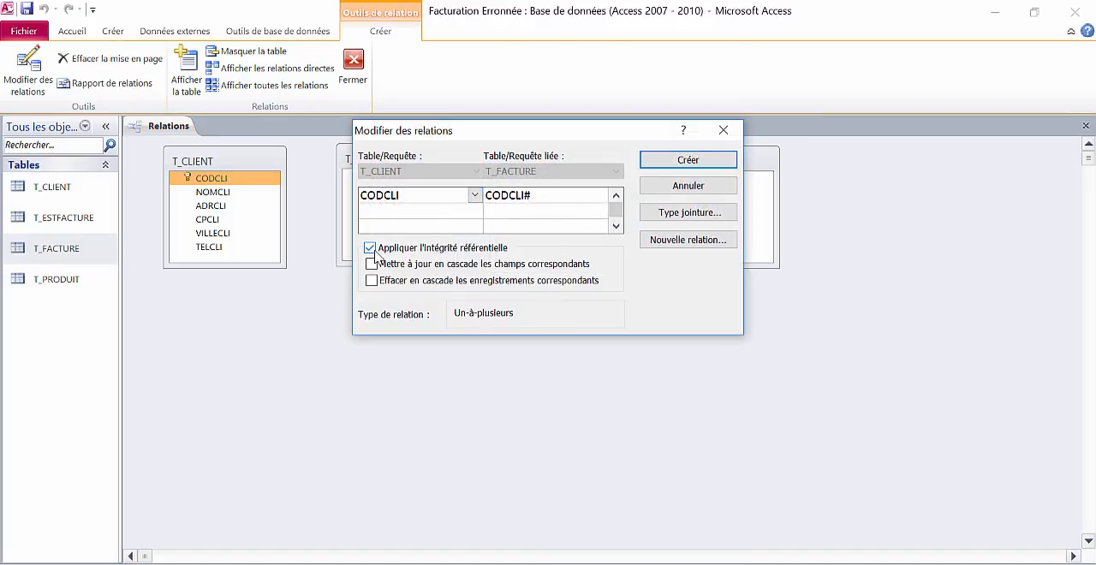
click(668, 161)
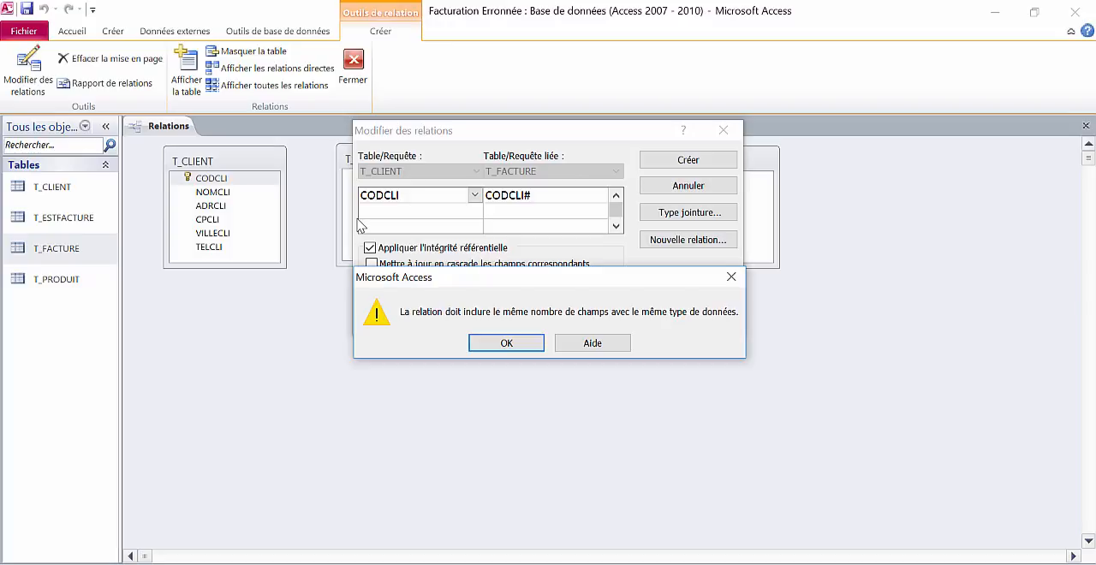
click(503, 344)
click(688, 186)
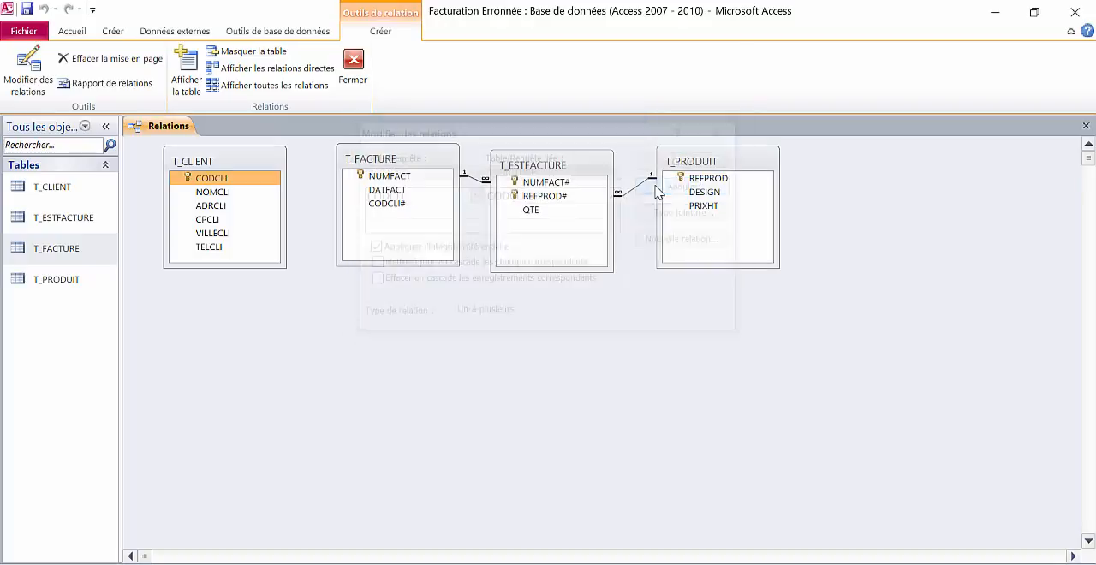
- Open the T_CLIENT table's design and check the data type of its CODCLI primary key field
click(47, 194)
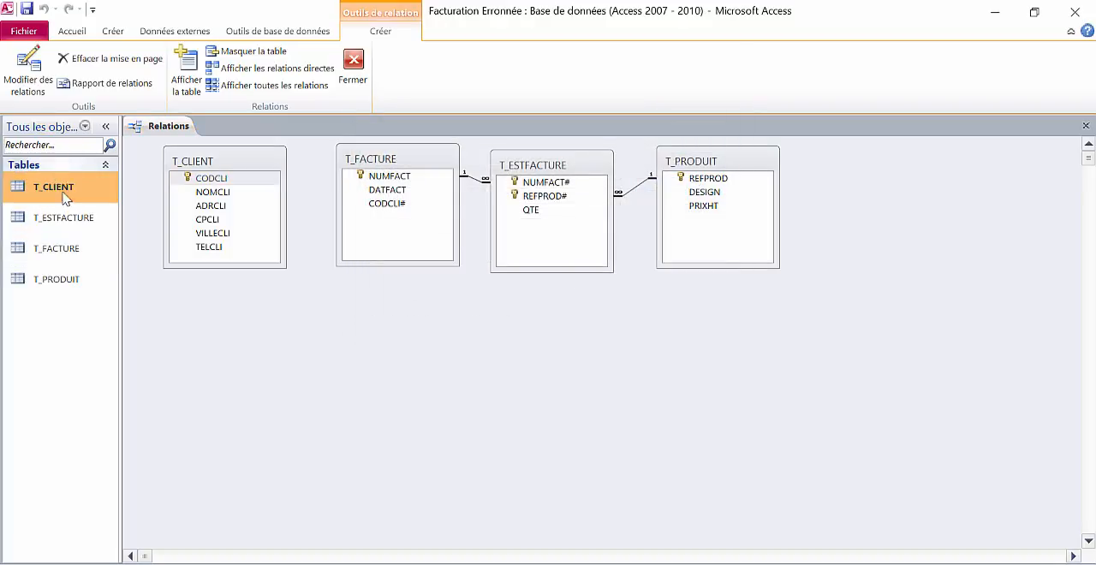
double_click(64, 190)
click(21, 79)
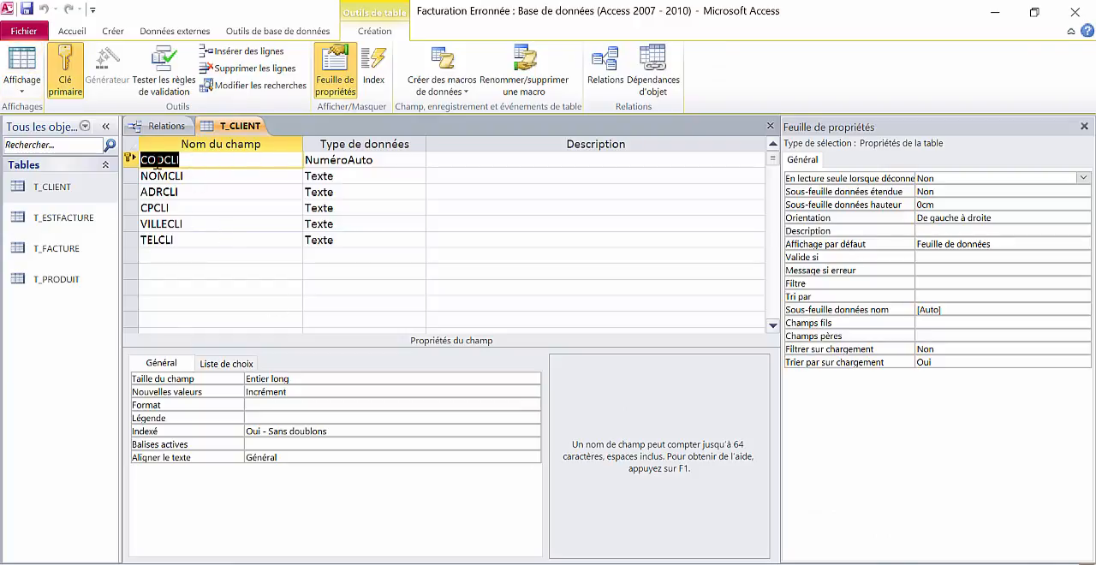
click(310, 160)
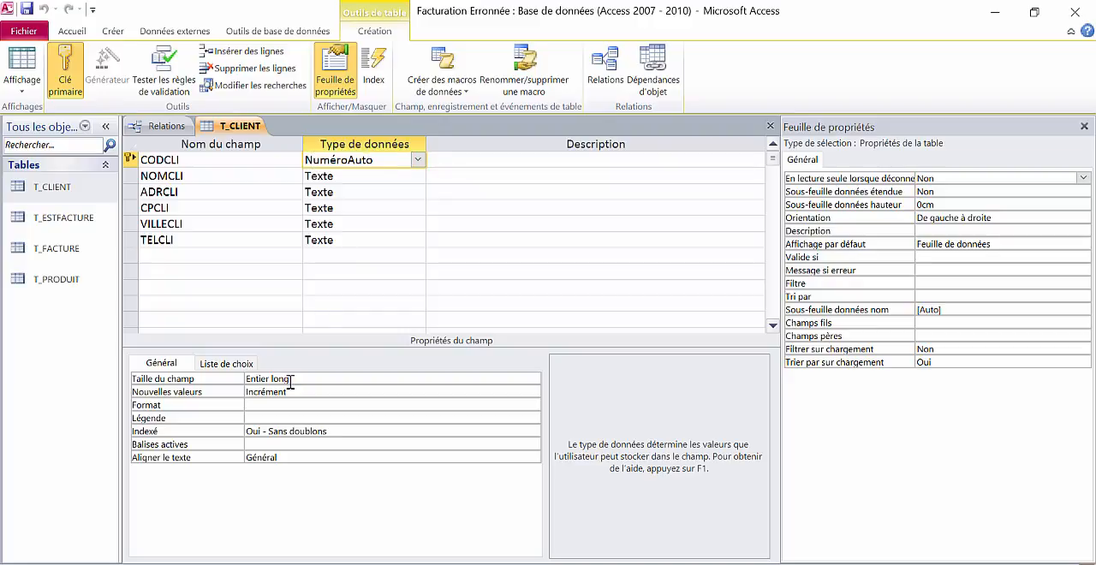
- Open the T_FACTURE table's design and set the data type of the CODCLI# field to Numérique
double_click(55, 243)
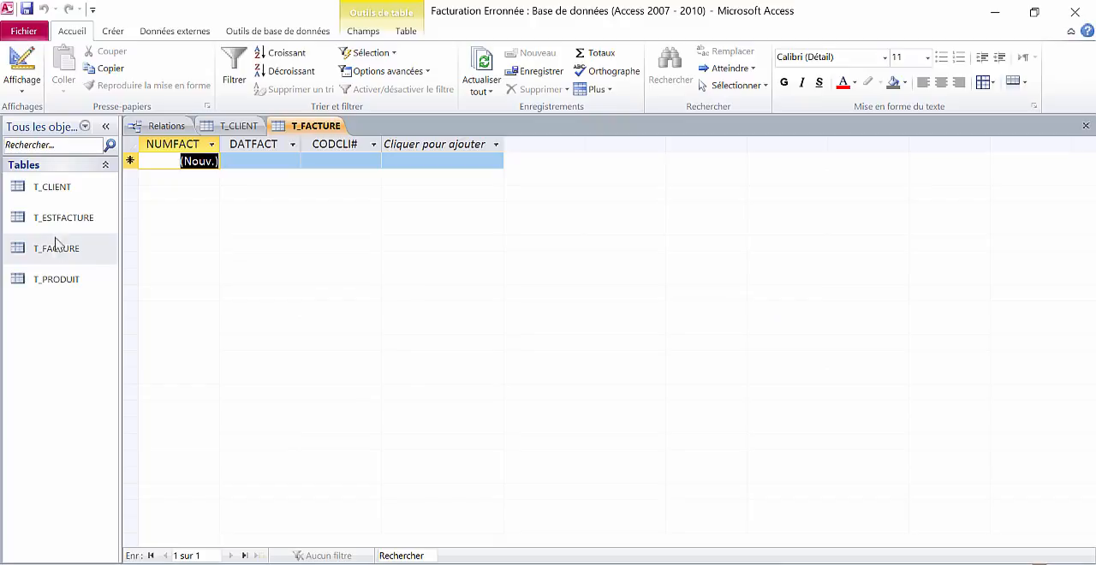
click(22, 62)
click(128, 192)
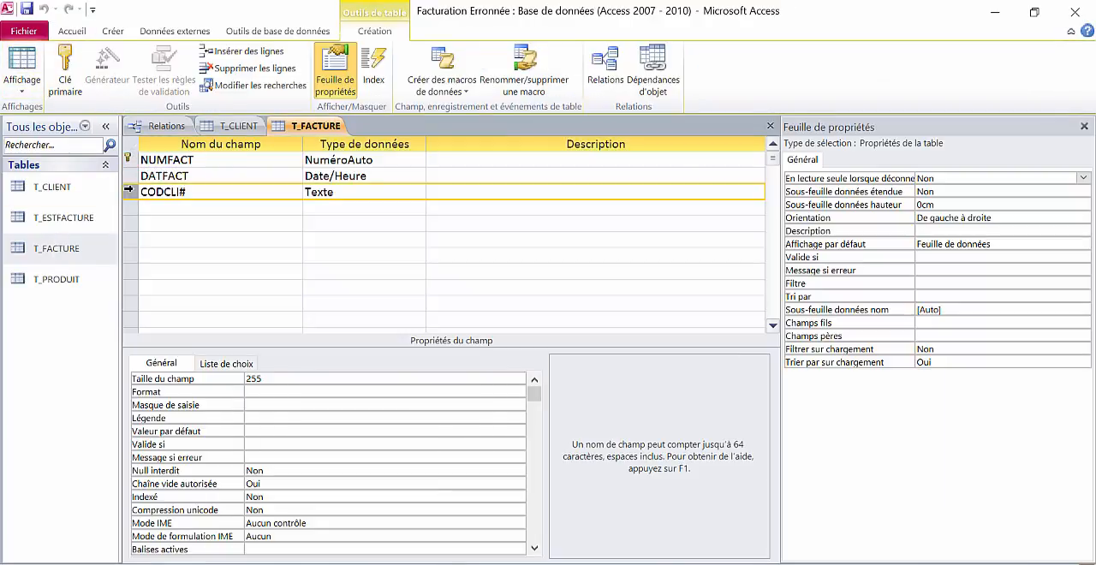
click(336, 196)
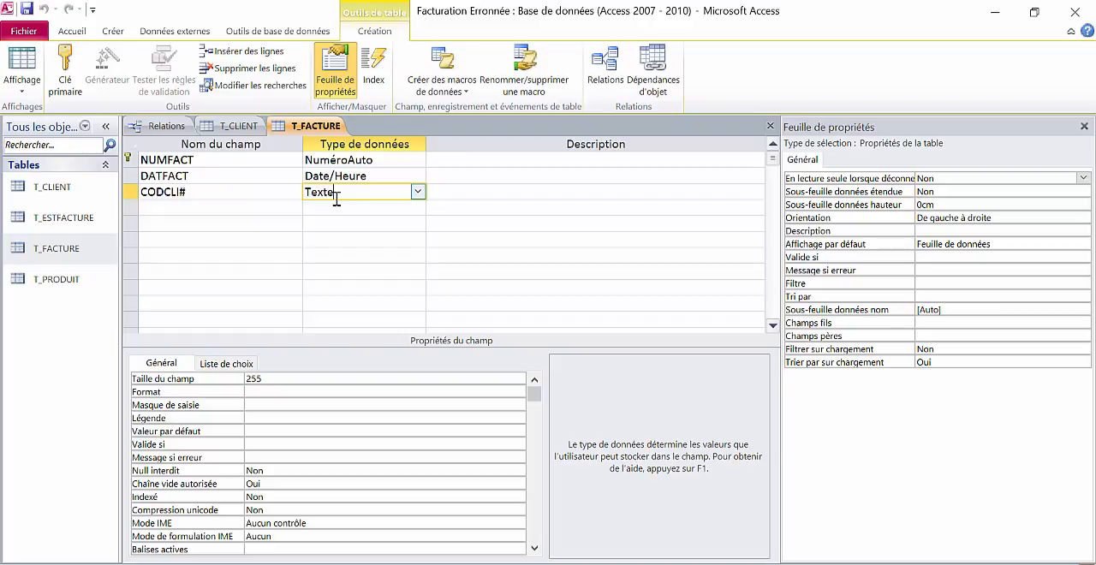
click(417, 191)
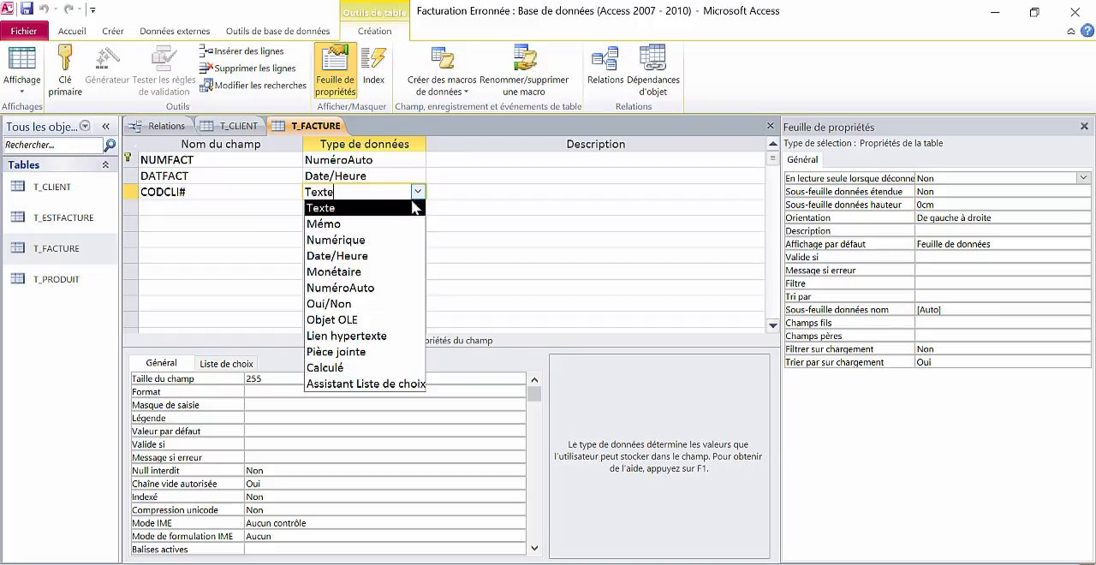
click(389, 240)
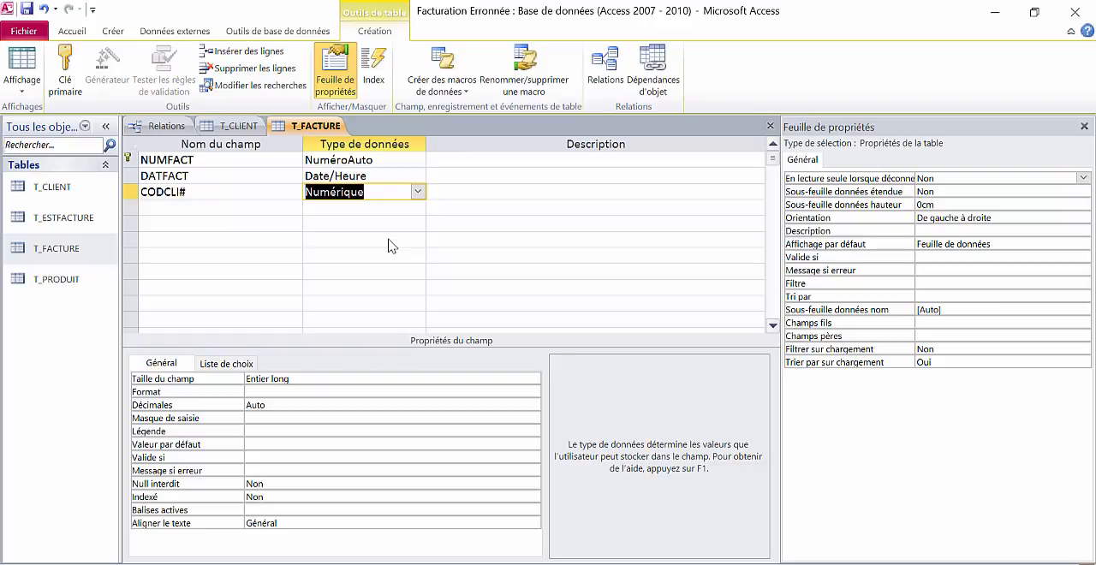